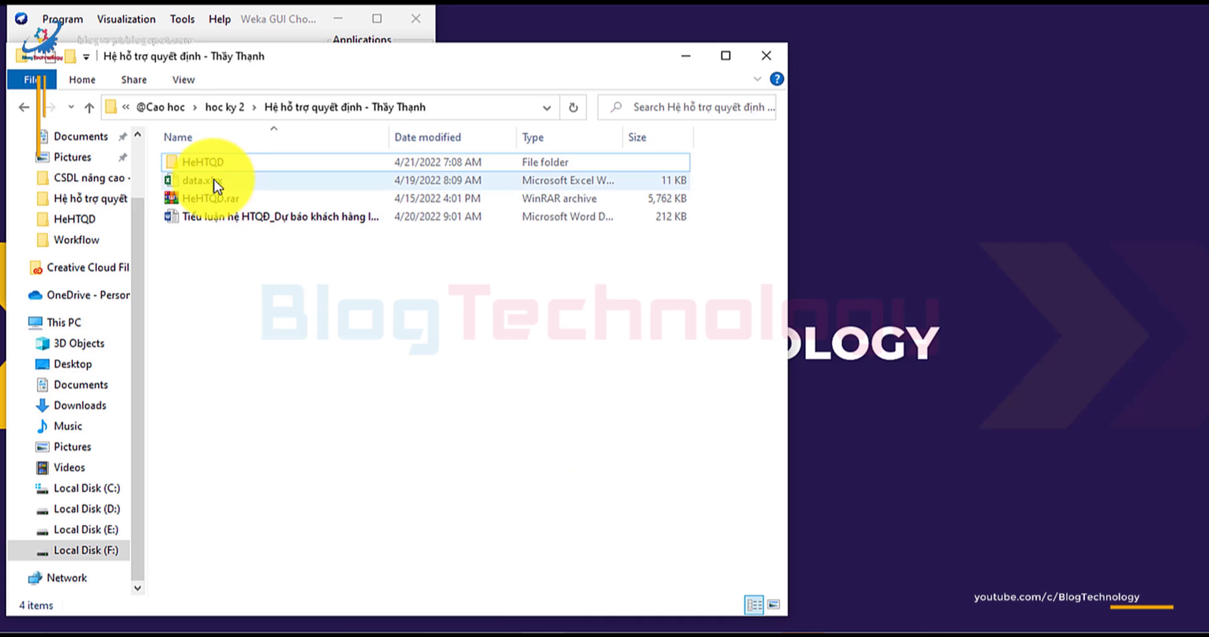
- Open the data.xlsx workbook from the course folder to review its customer device data
left_click(214, 179)
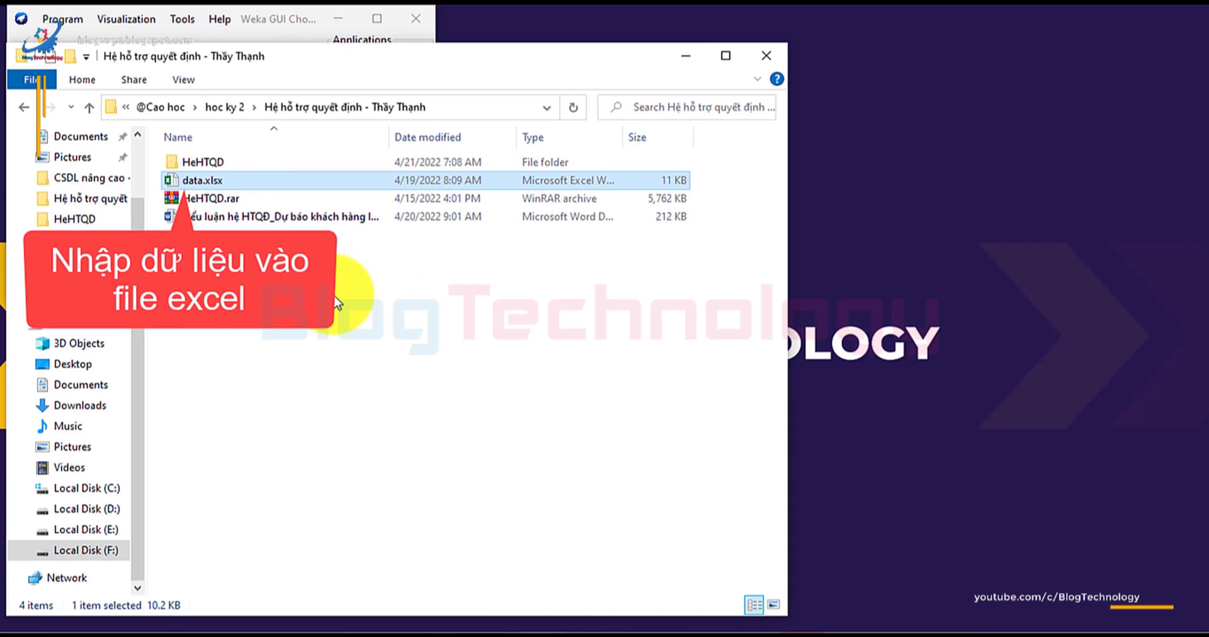
key("Return")
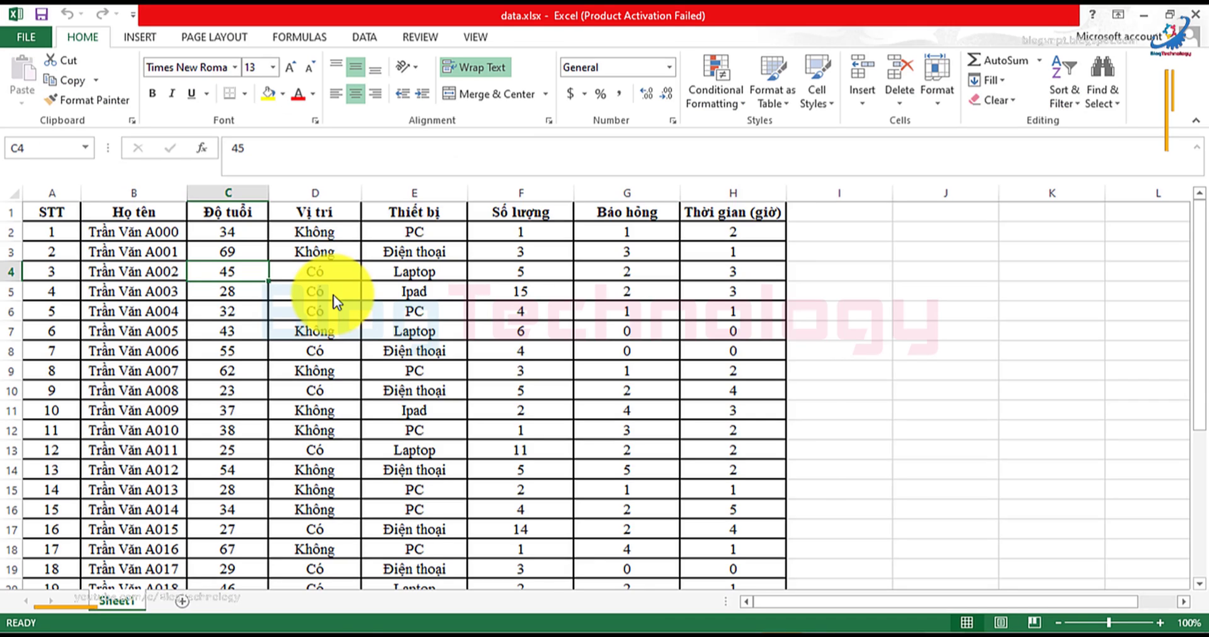
left_click(797, 489)
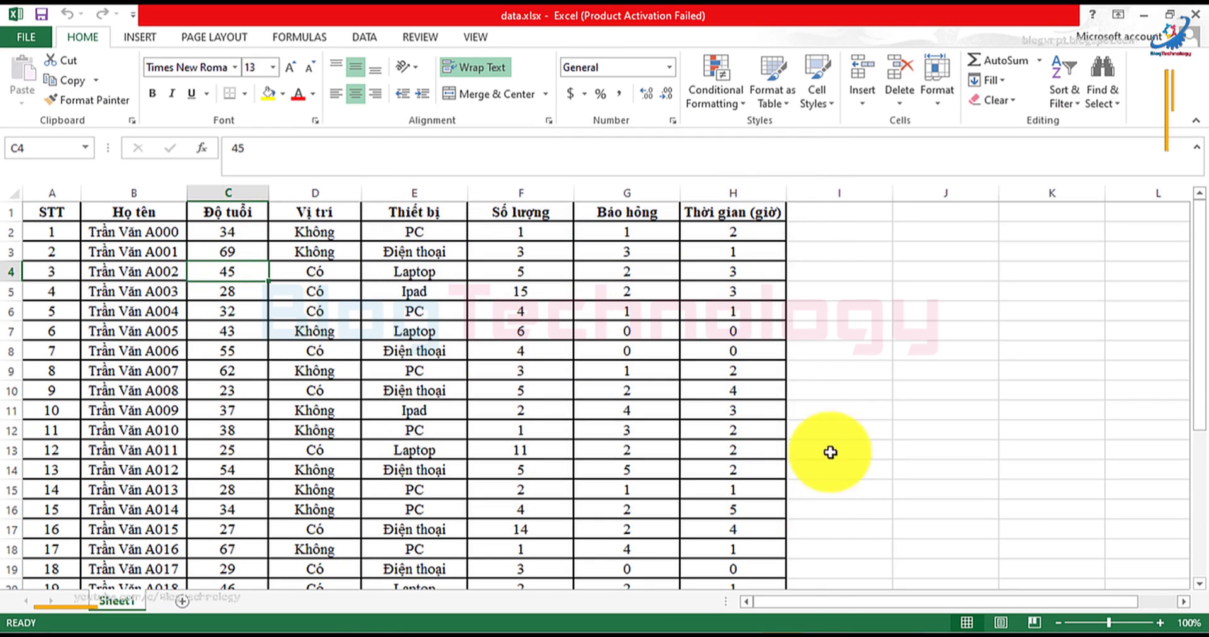
- Save the workbook as data.csv in CSV (Comma delimited) format in the same folder, keeping that format
left_click(31, 43)
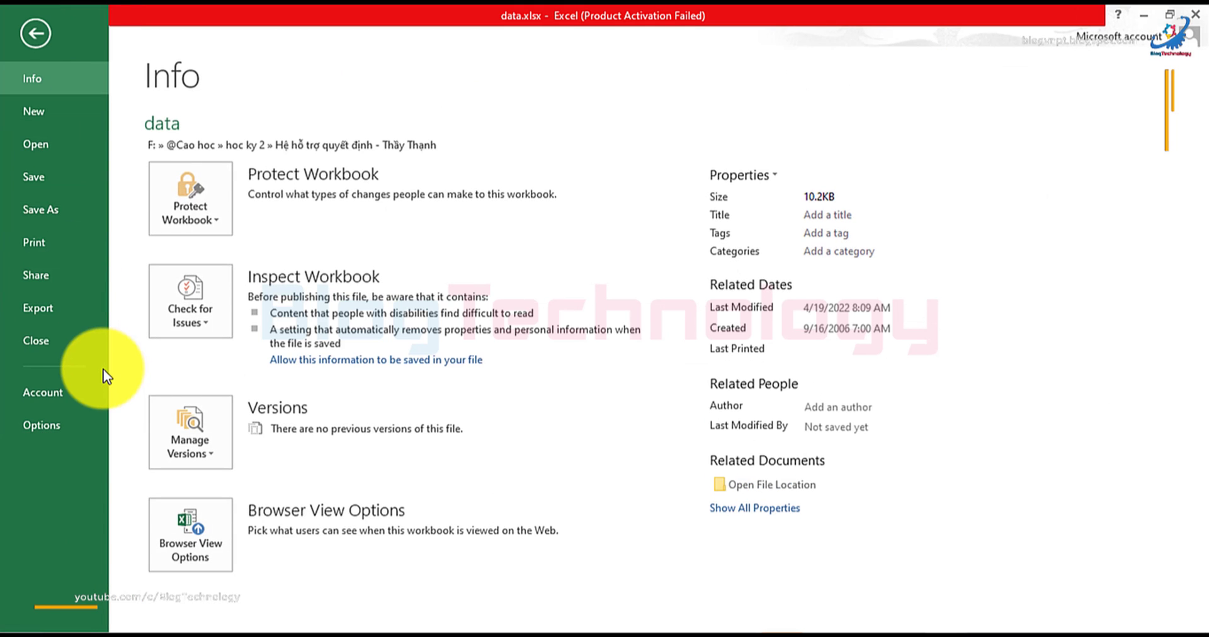
left_click(56, 207)
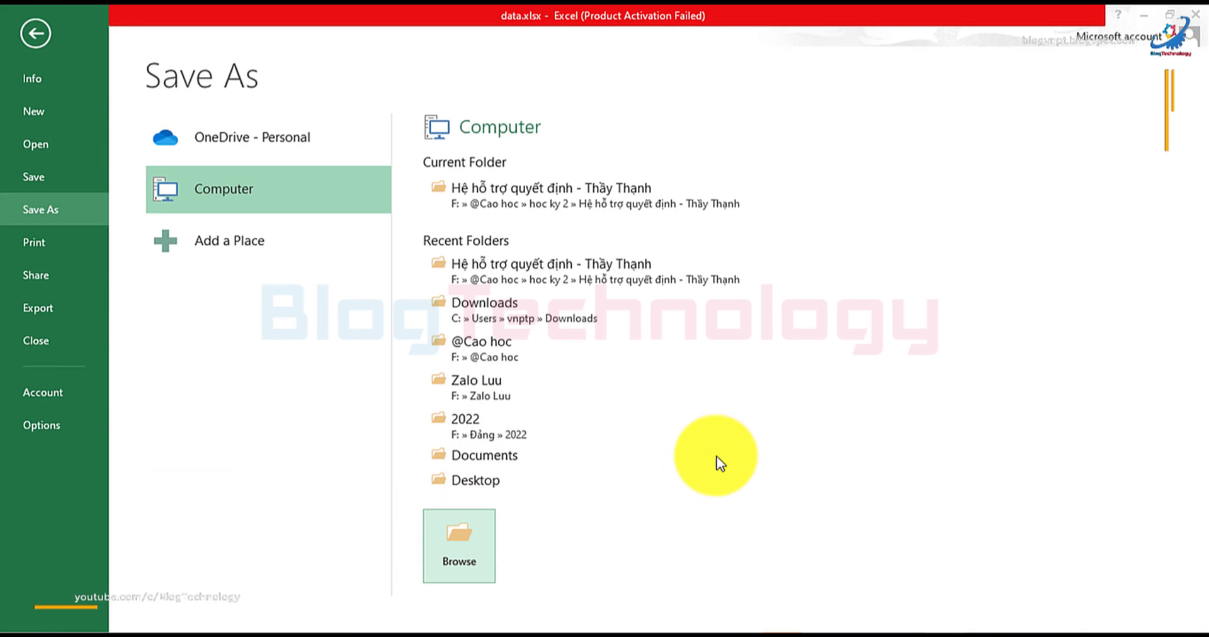
key("F12")
left_click(179, 323)
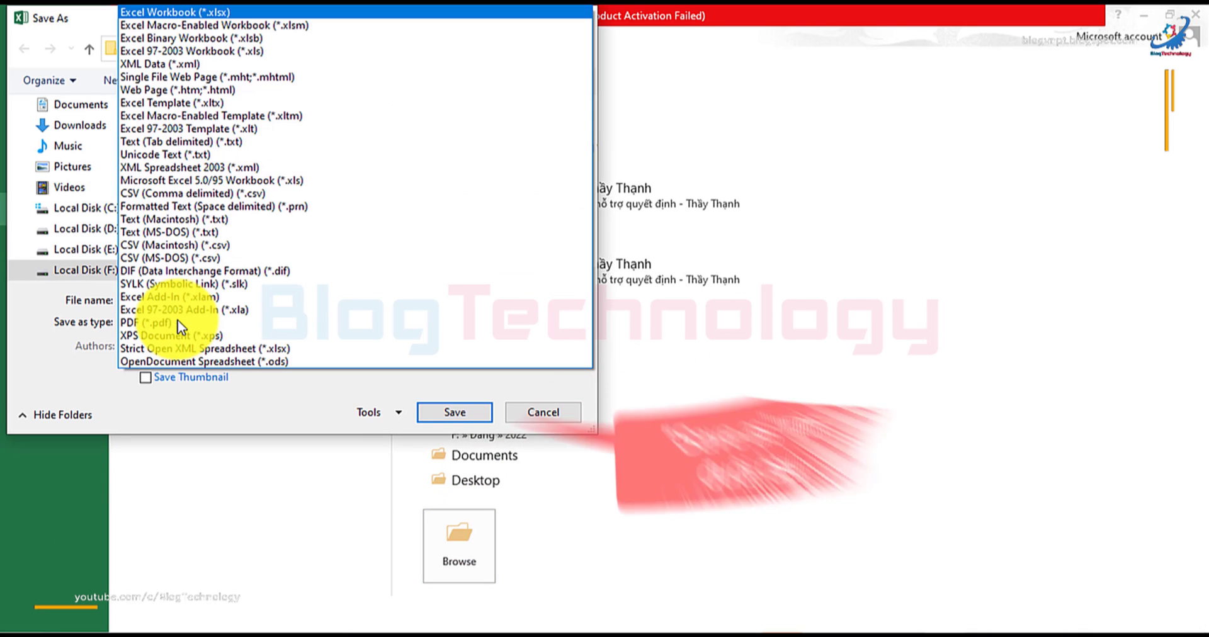
left_click(199, 195)
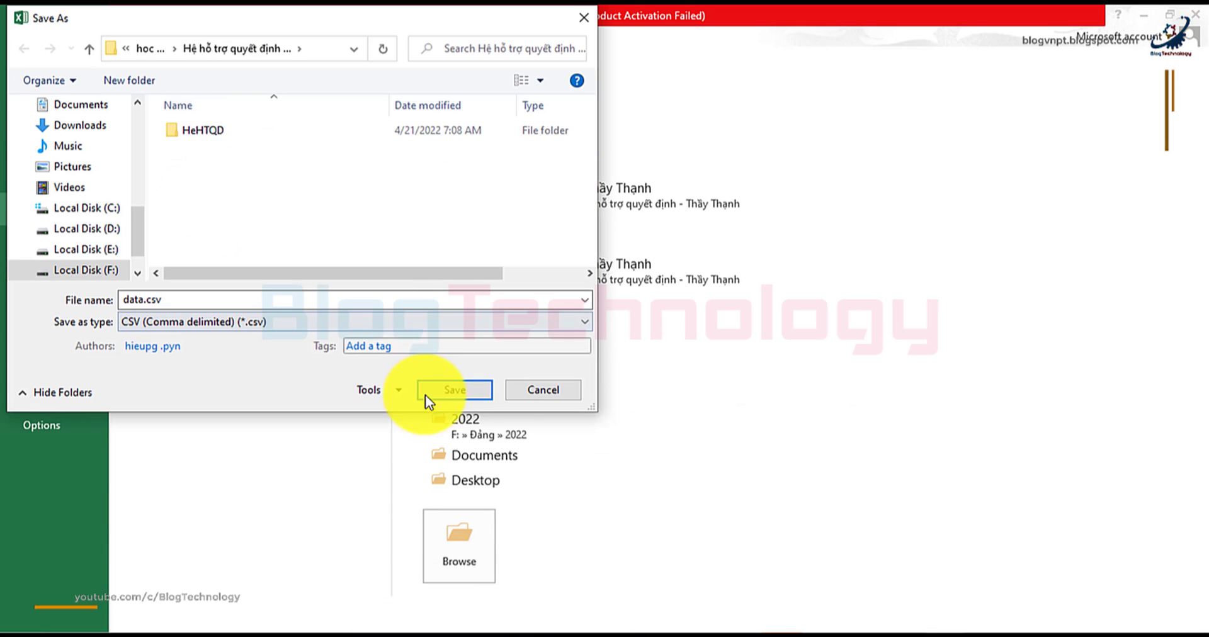
left_click(449, 388)
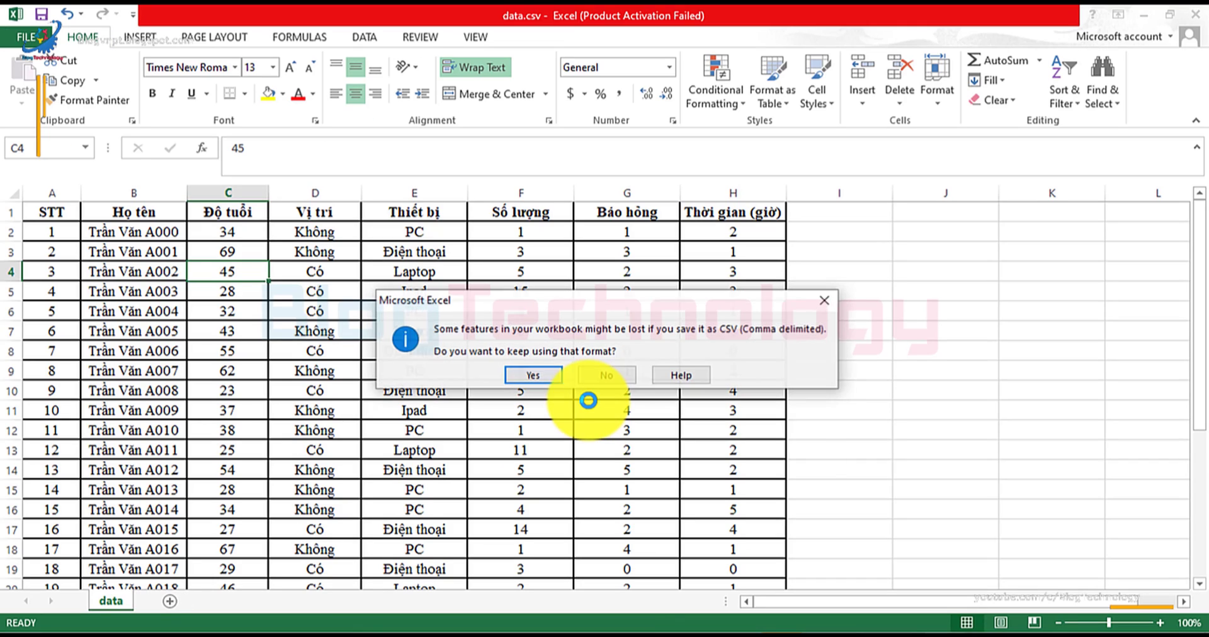
left_click(536, 377)
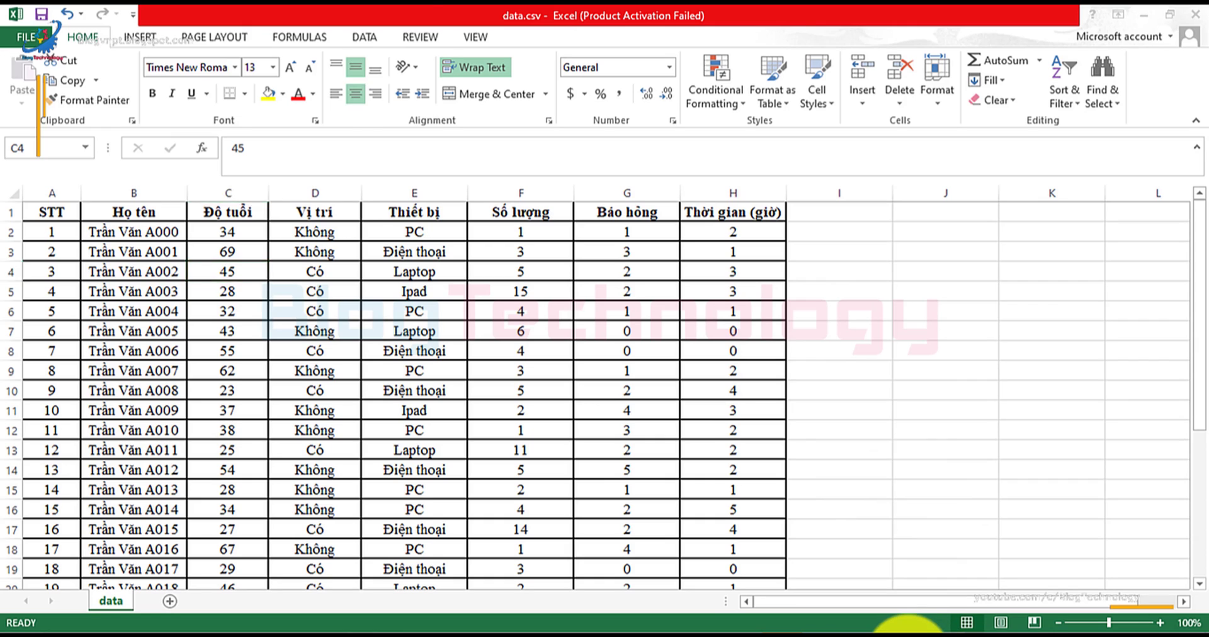
- Minimize the spreadsheet and file browser windows, switch to Weka GUI Chooser and launch the Explorer
left_click(907, 635)
left_click(1136, 19)
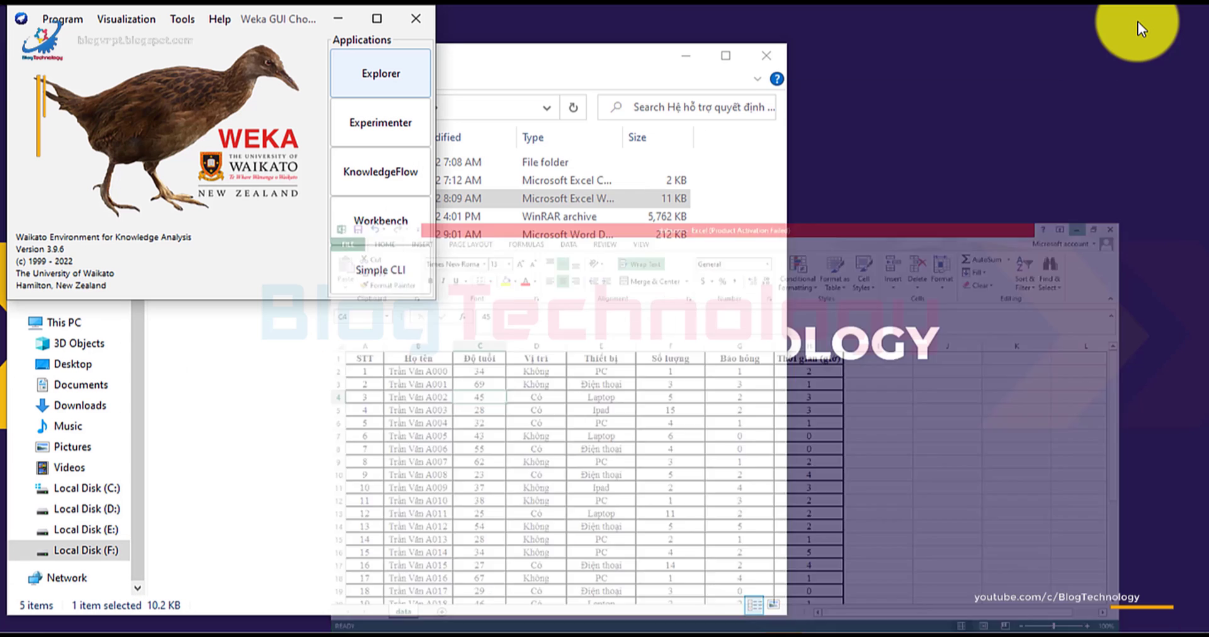
left_click(675, 60)
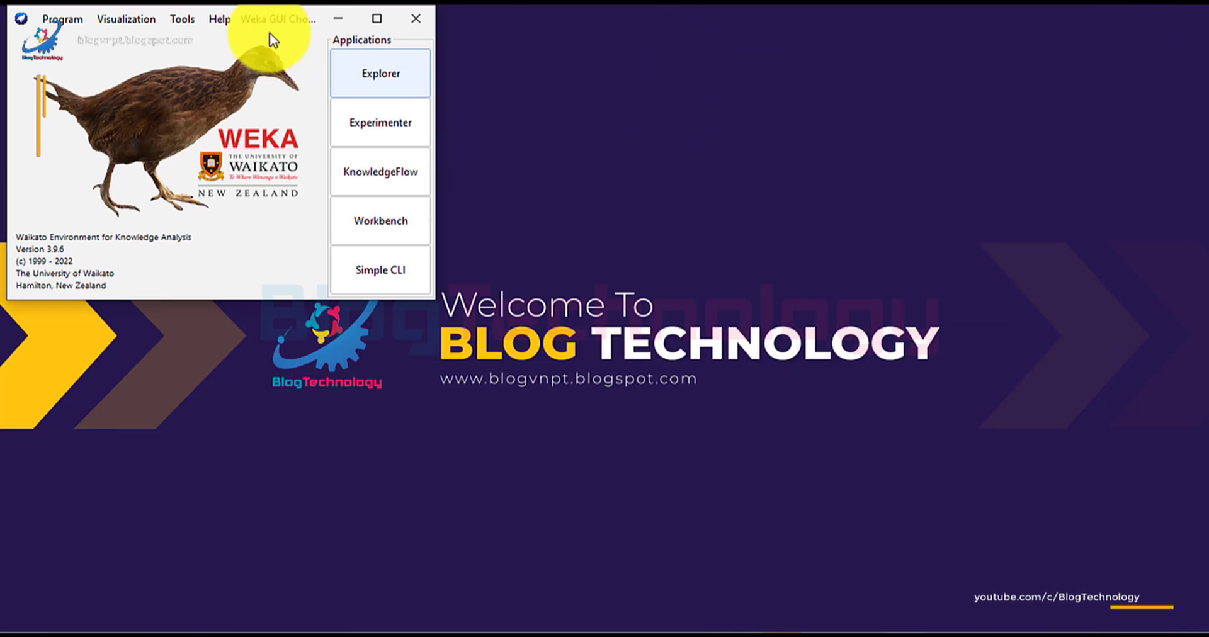
left_click(386, 70)
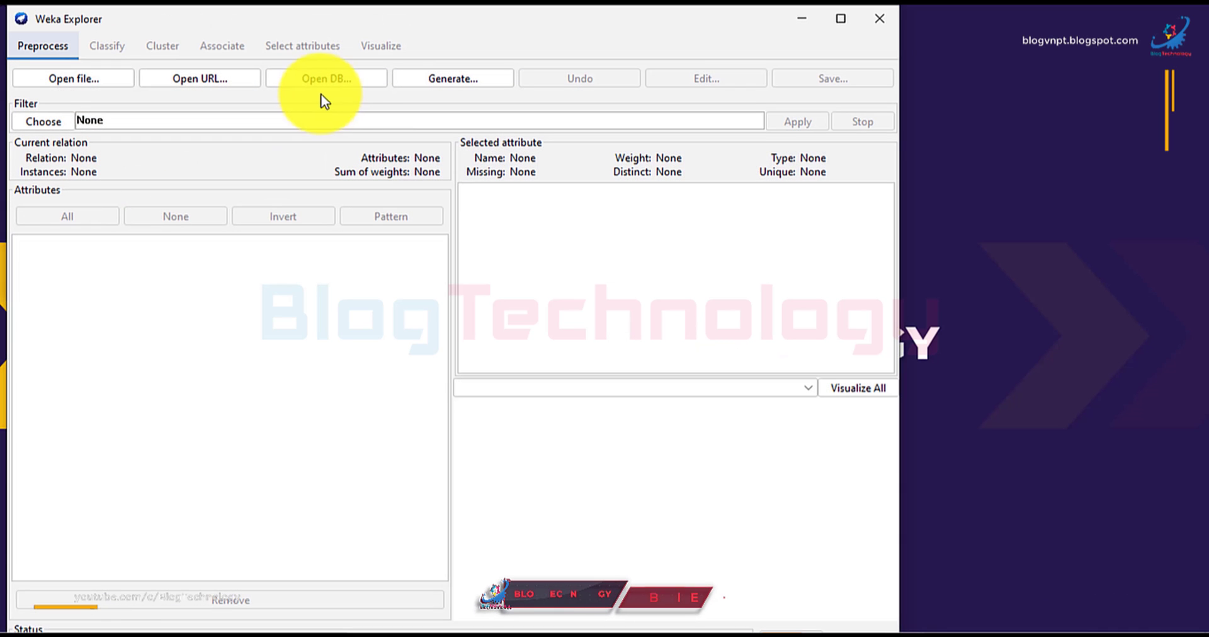
- Start opening a data file, filter for CSV data files (*.csv) and browse to Local Disk (F:)
left_click(70, 78)
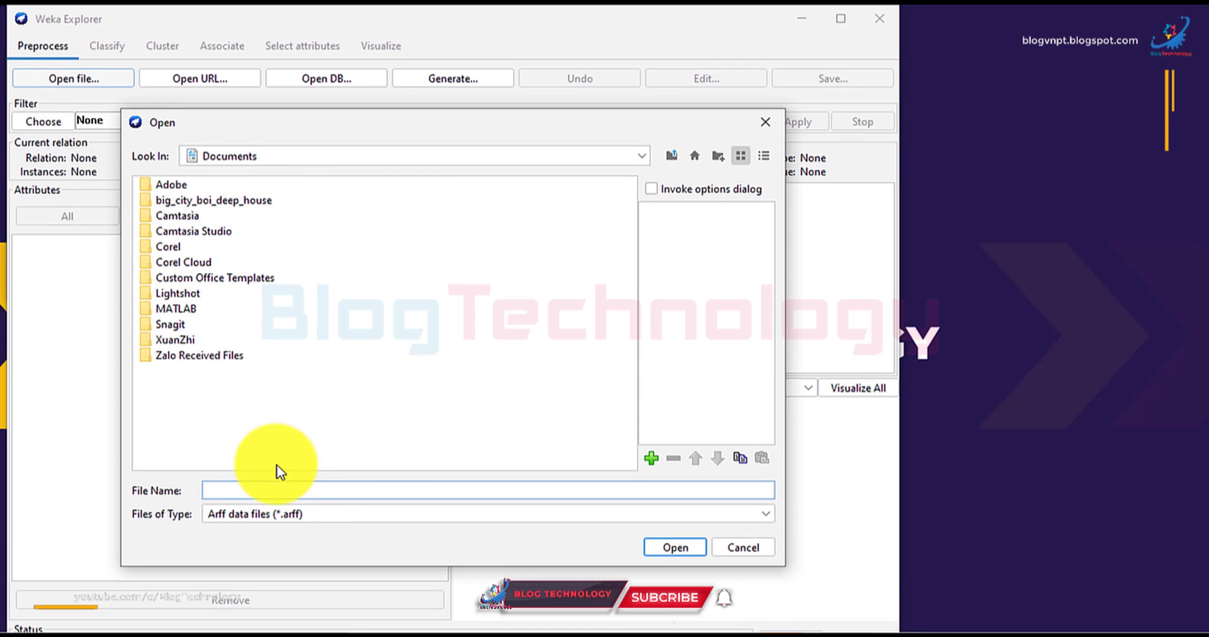
left_click(296, 513)
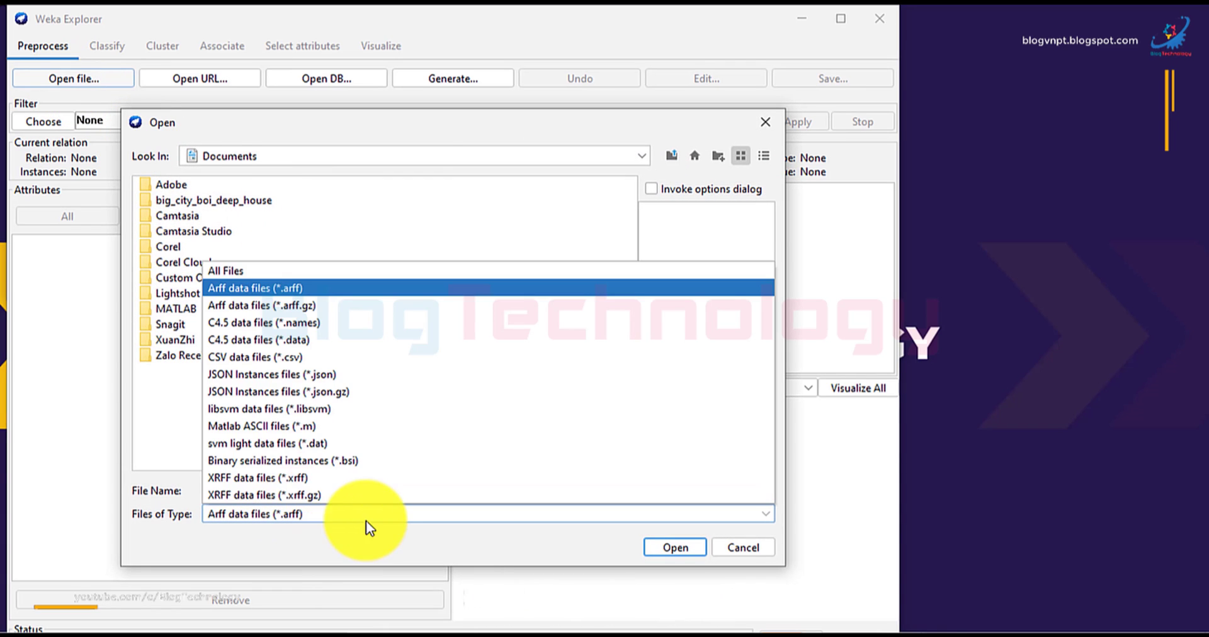
left_click(259, 357)
left_click(317, 155)
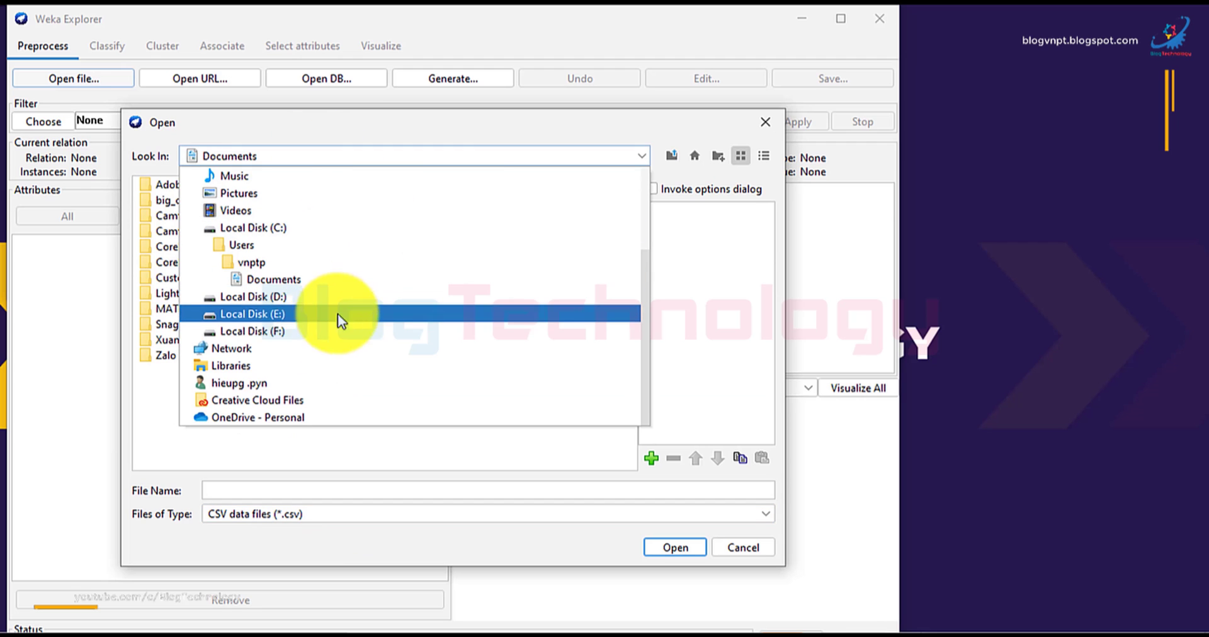
left_click(256, 331)
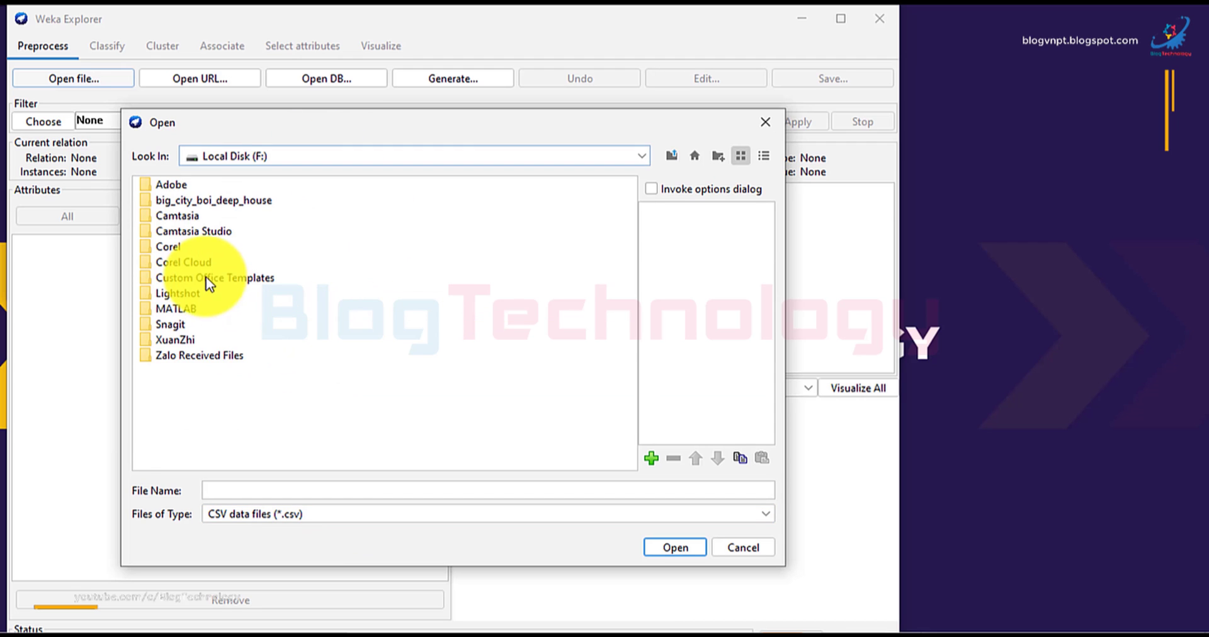
left_click(146, 216)
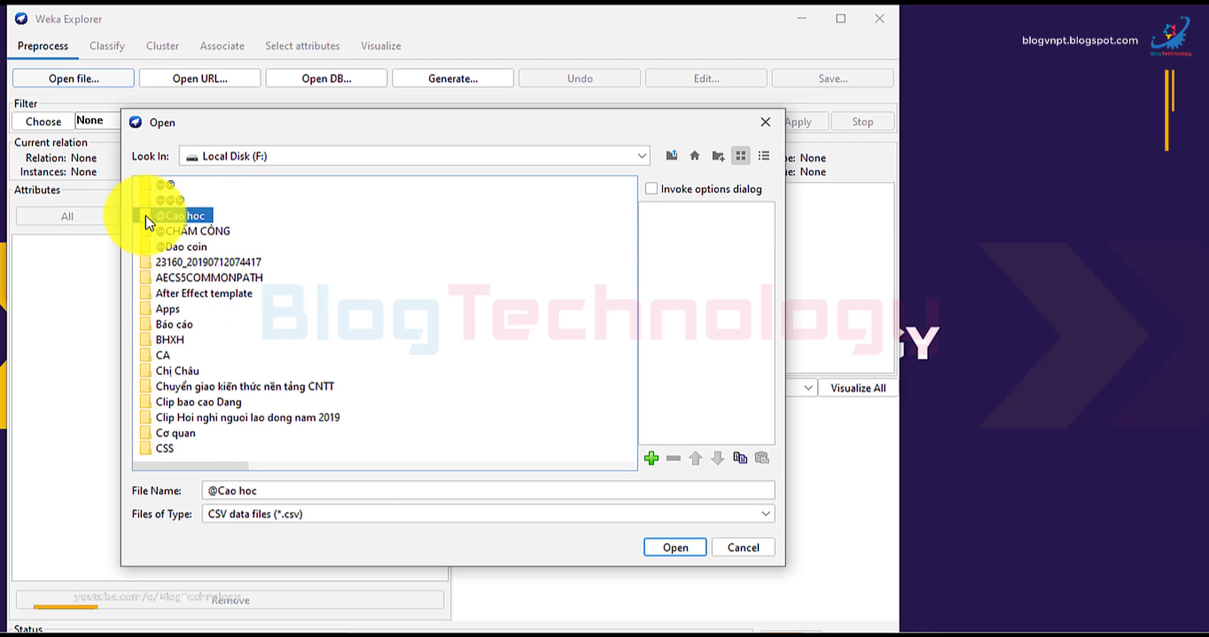
double_click(145, 215)
left_click(570, 372)
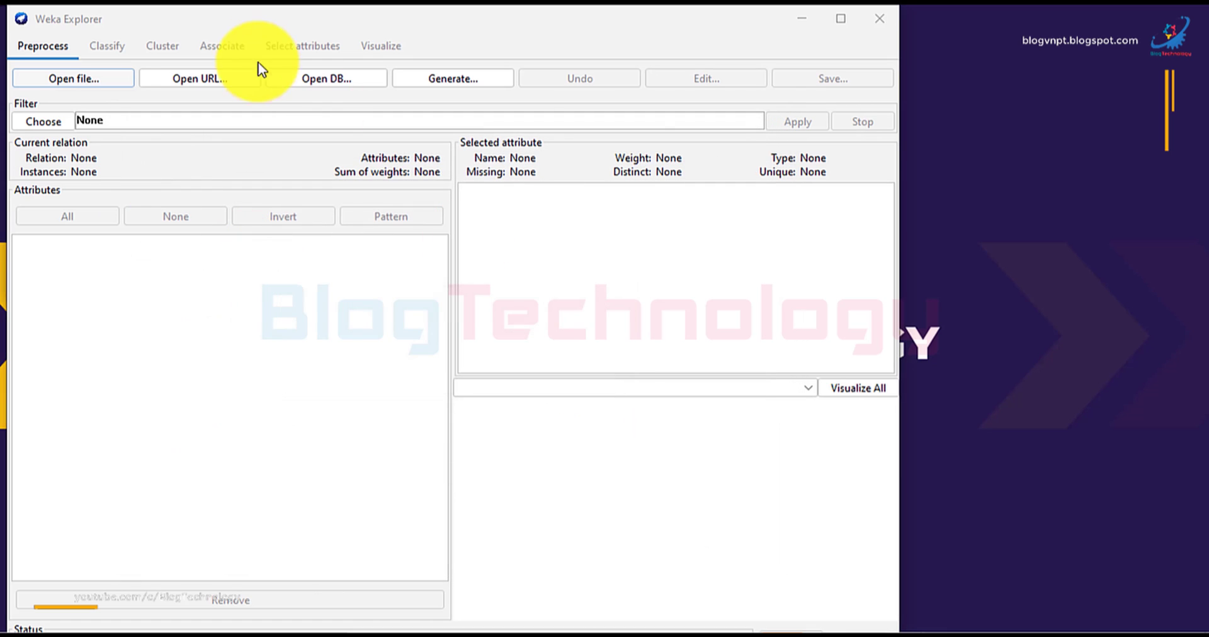
left_click(639, 104)
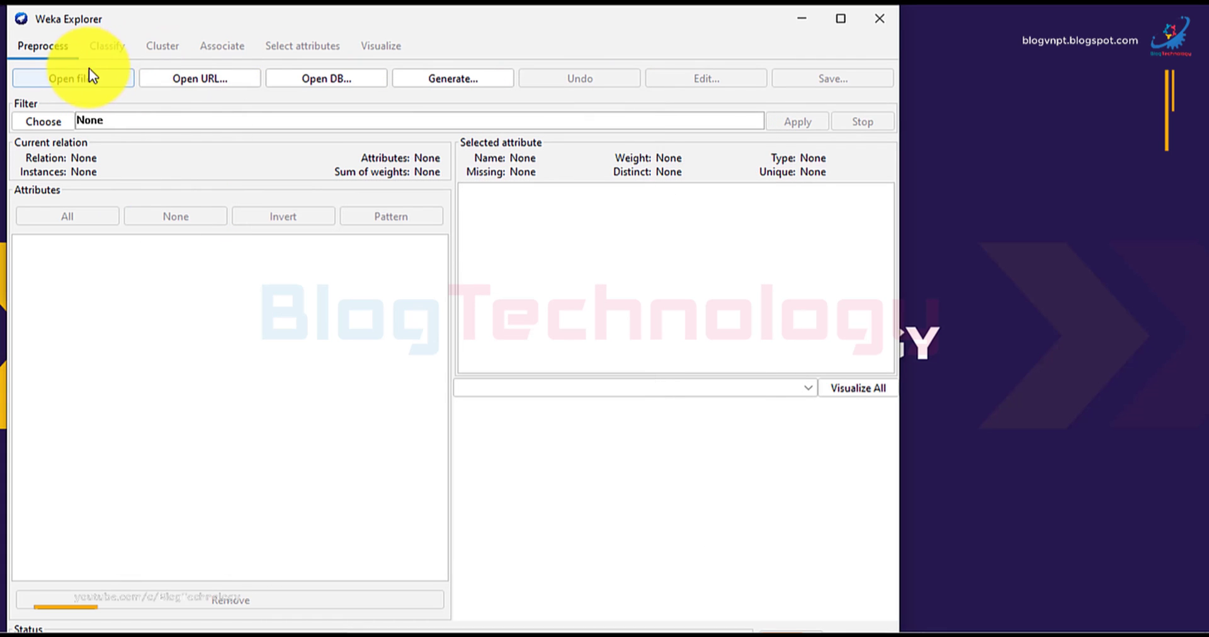
left_click(100, 81)
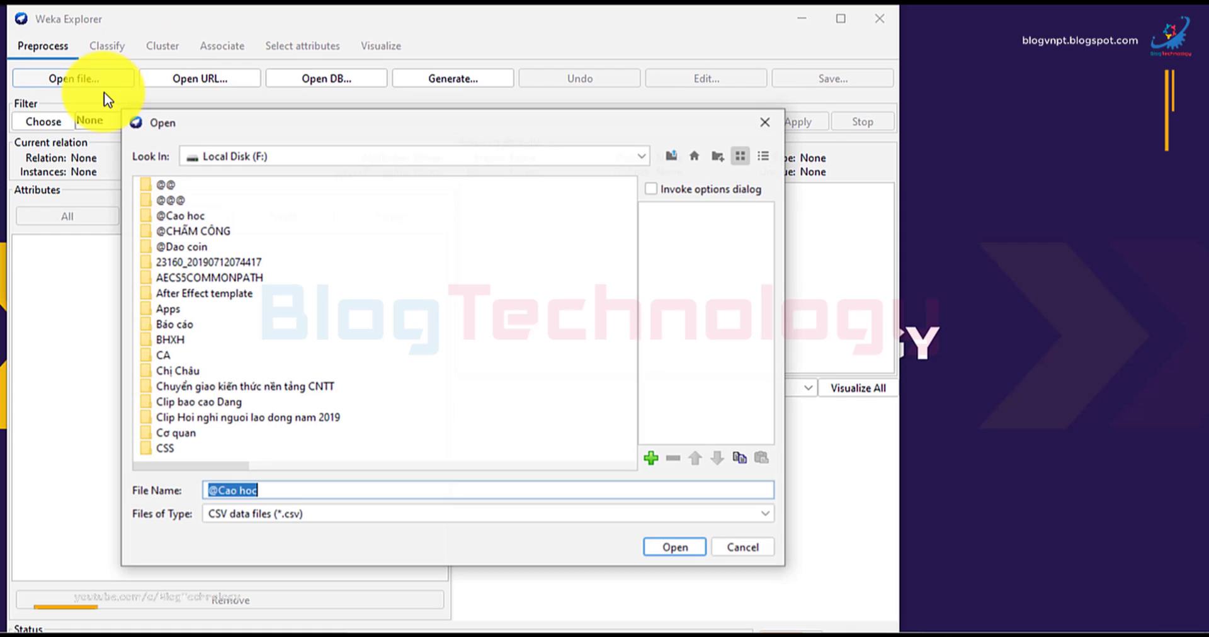
left_click(165, 216)
double_click(152, 216)
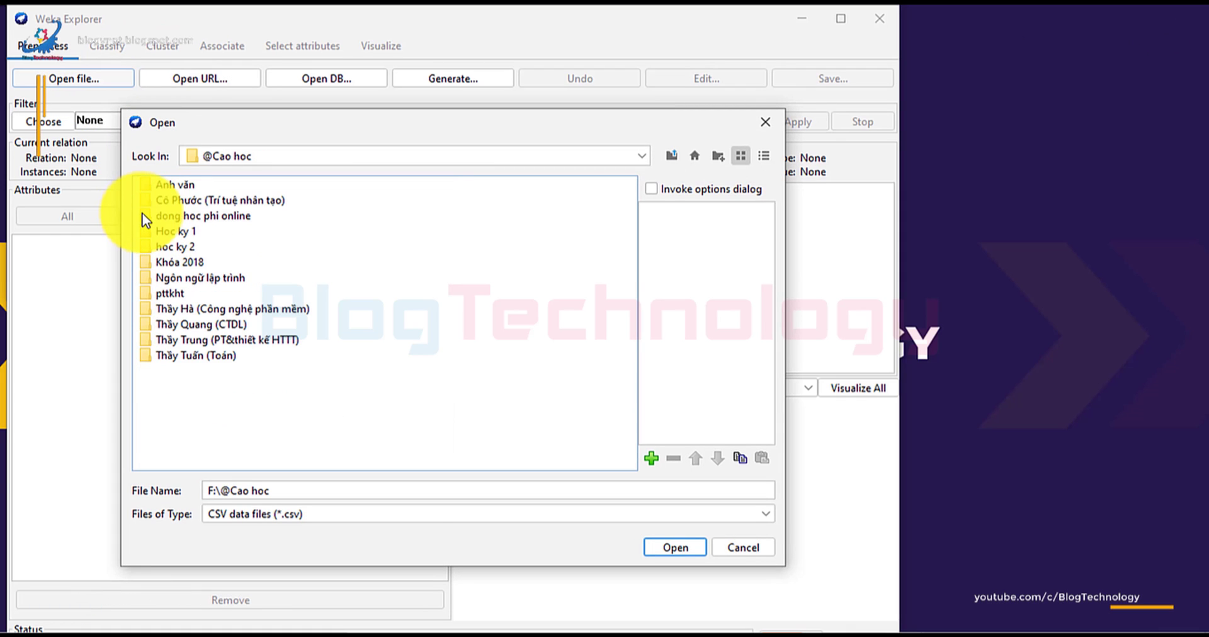
left_click(141, 243)
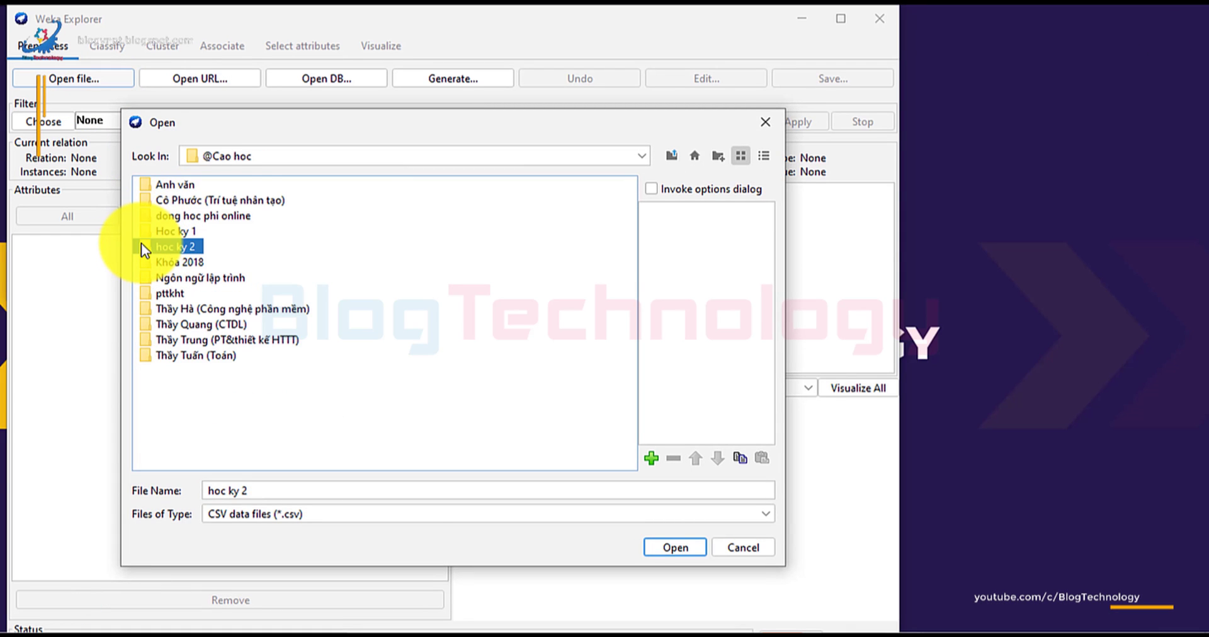
double_click(141, 243)
left_click(147, 197)
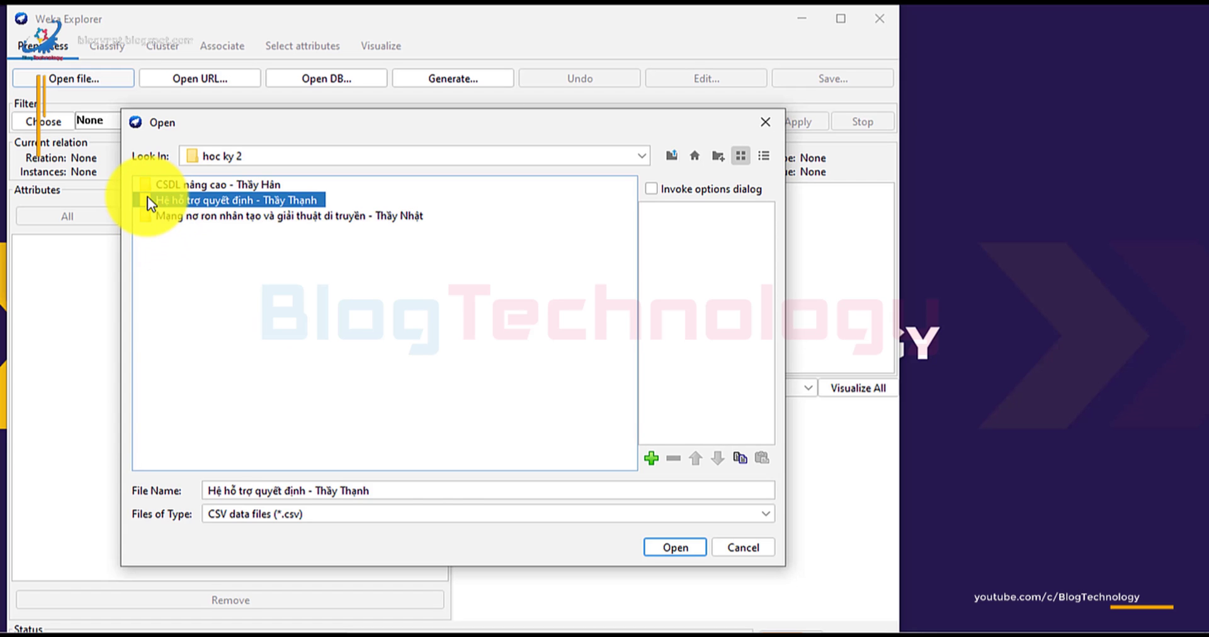
double_click(147, 198)
left_click(148, 199)
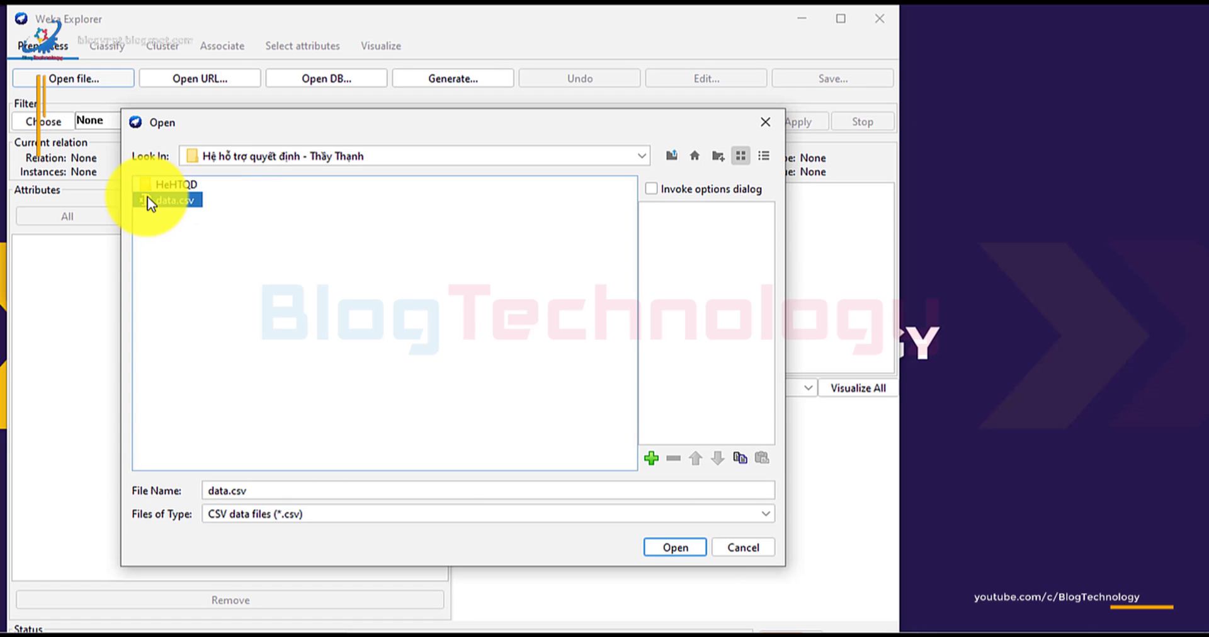
left_click(678, 548)
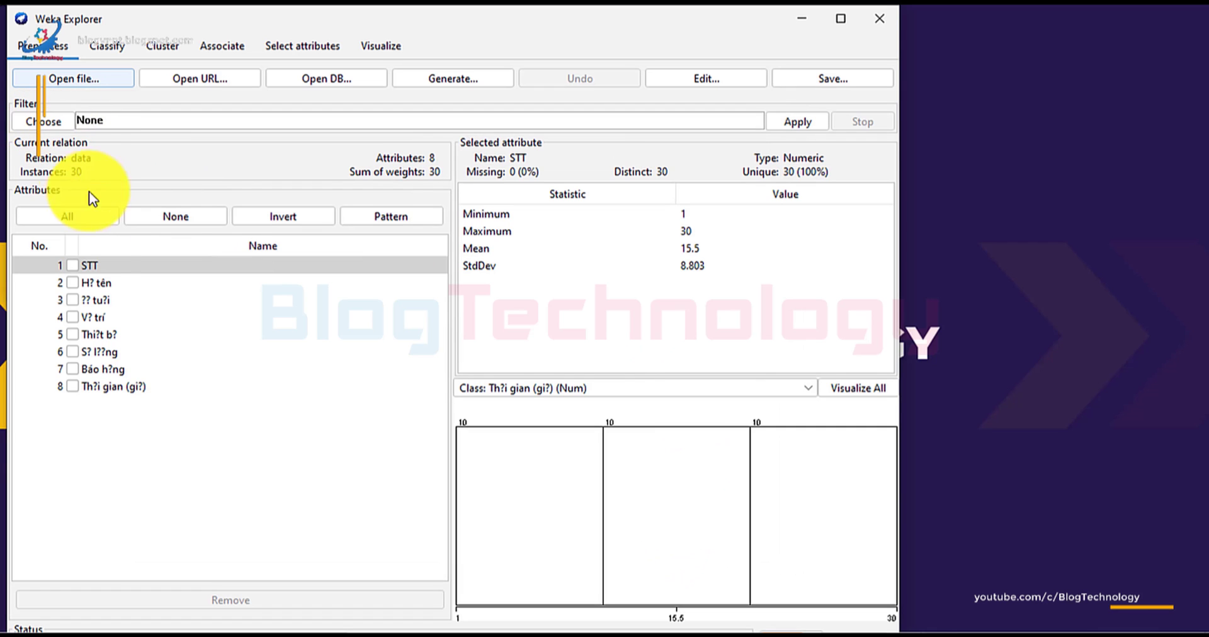
- Remove the meaningless STT and full-name (Họ tên) attributes from the dataset
left_click(74, 264)
left_click(73, 265)
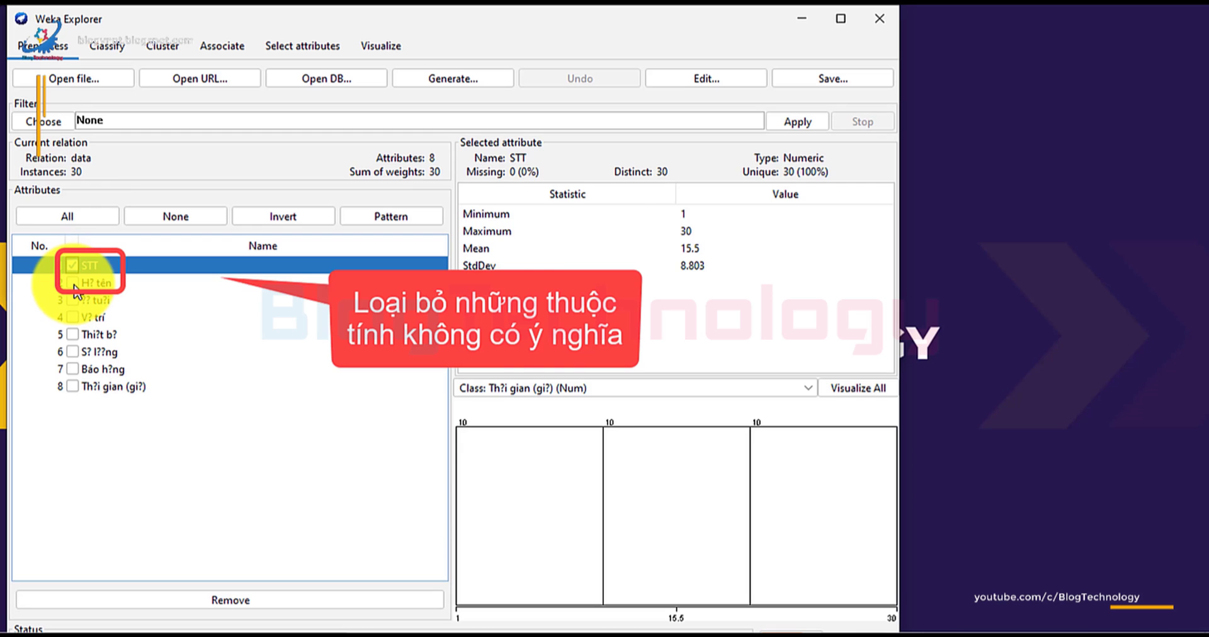
left_click(74, 285)
left_click(198, 602)
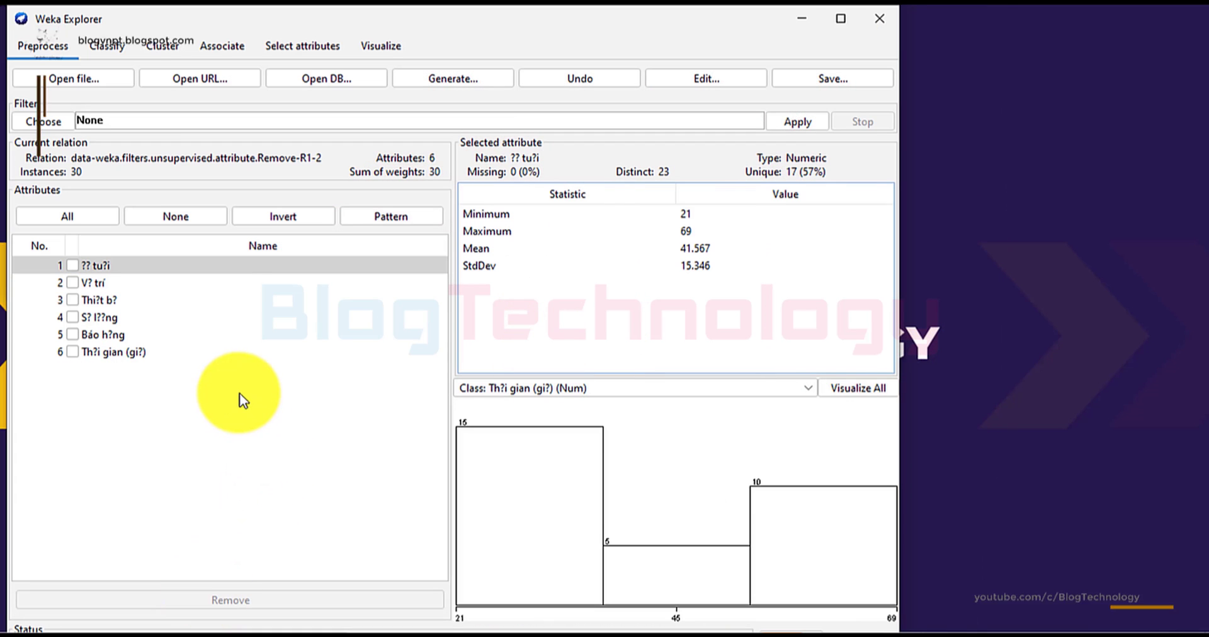
- Choose the unsupervised attribute filter ReplaceMissingValues and apply it to the dataset
left_click(41, 120)
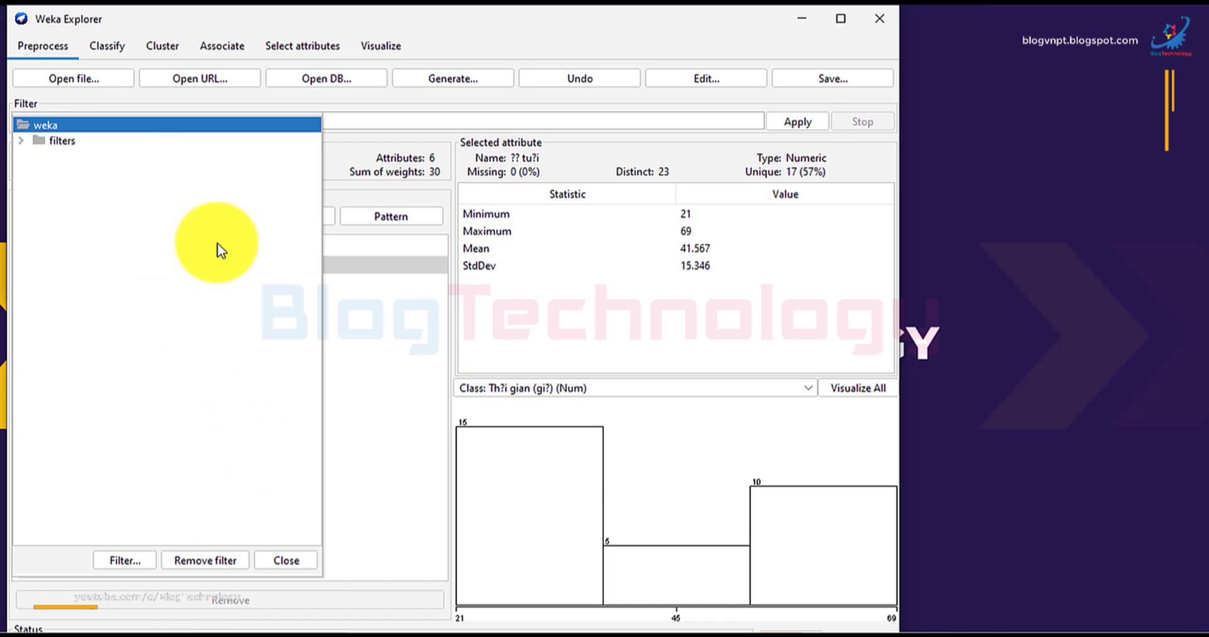
left_click(21, 140)
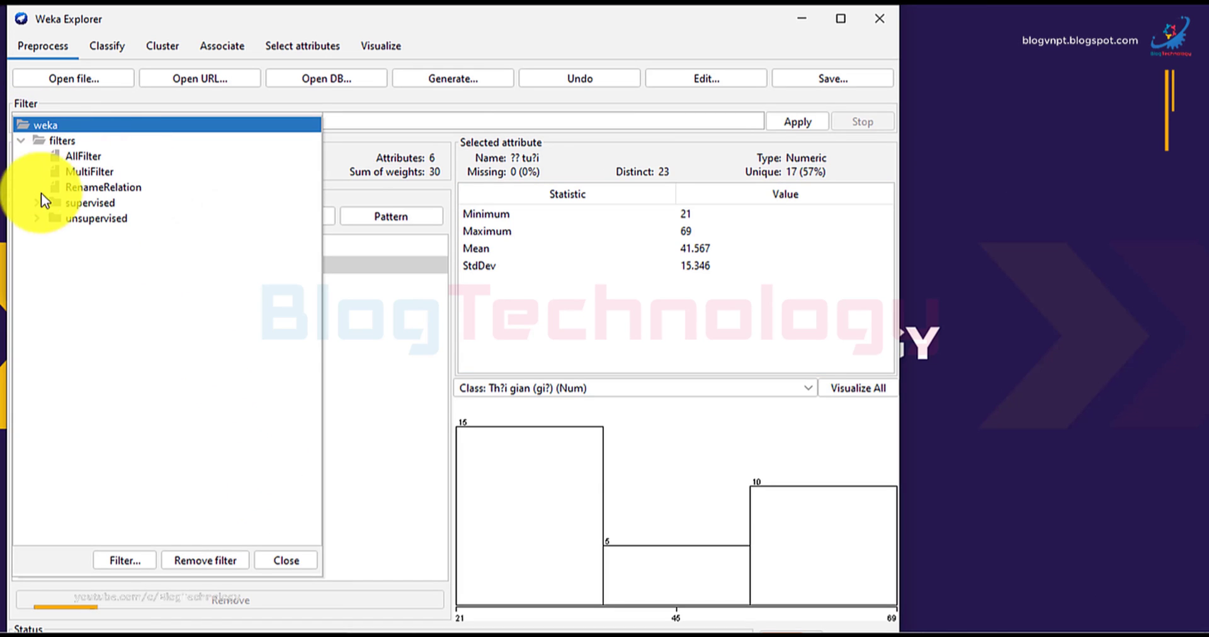
left_click(37, 218)
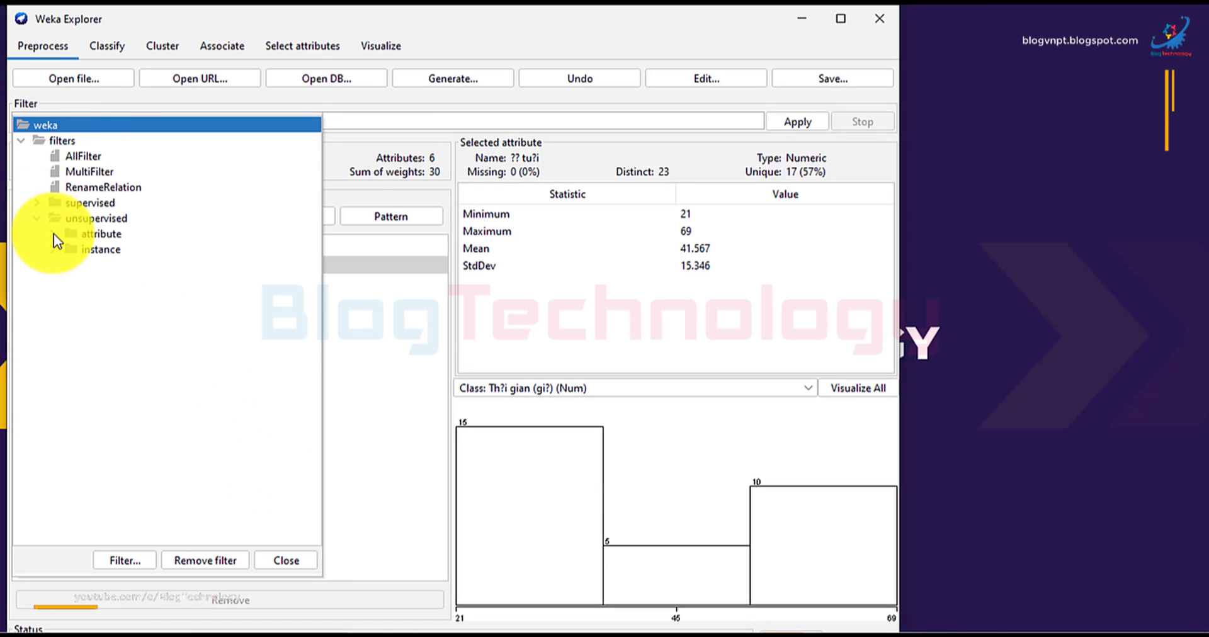
left_click(52, 234)
scroll(148, 351, "down", 8)
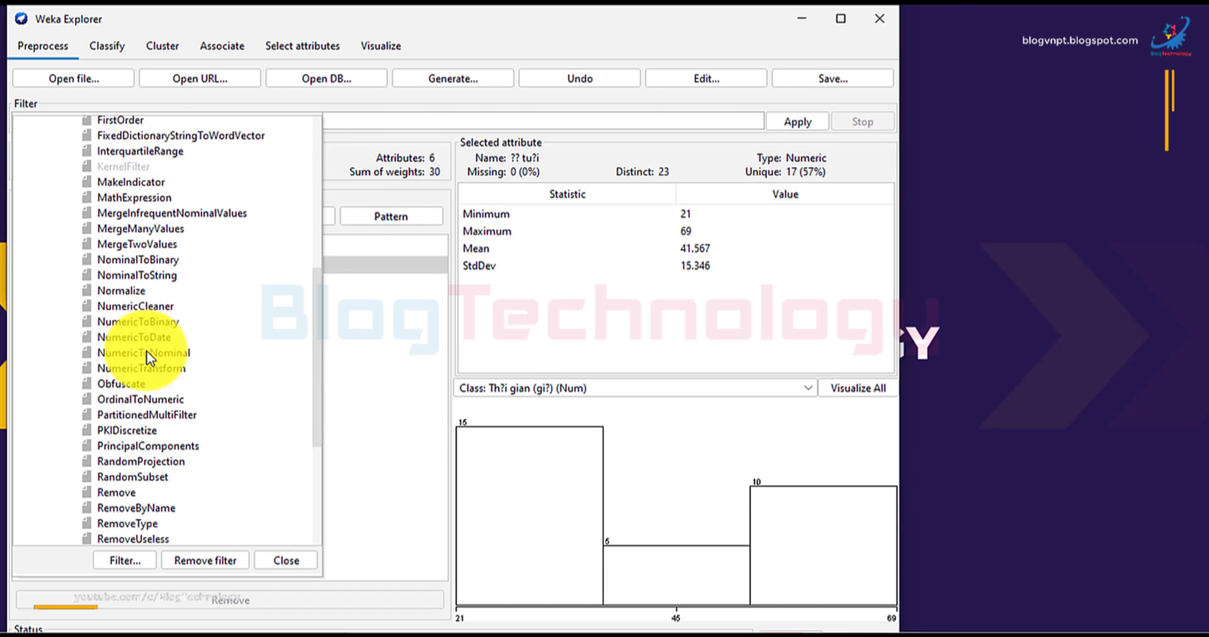
scroll(148, 354, "down", 5)
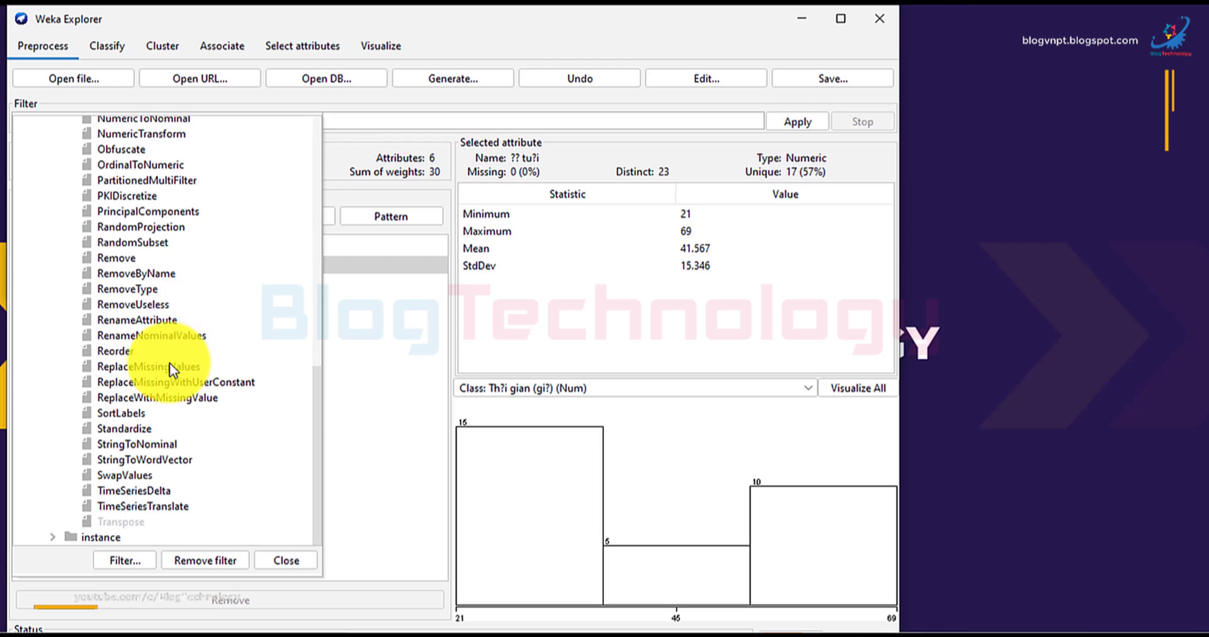
left_click(163, 366)
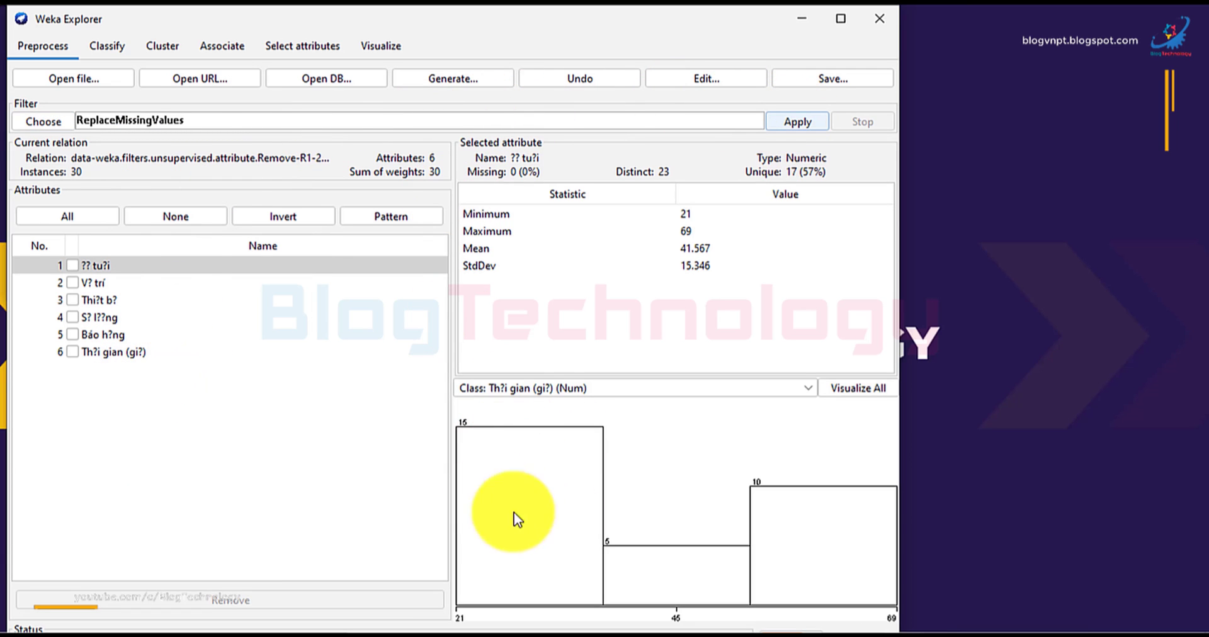
- Examine the label counts and chart of the device (Thiết bị) attribute and dismiss the chat notification
left_click(88, 299)
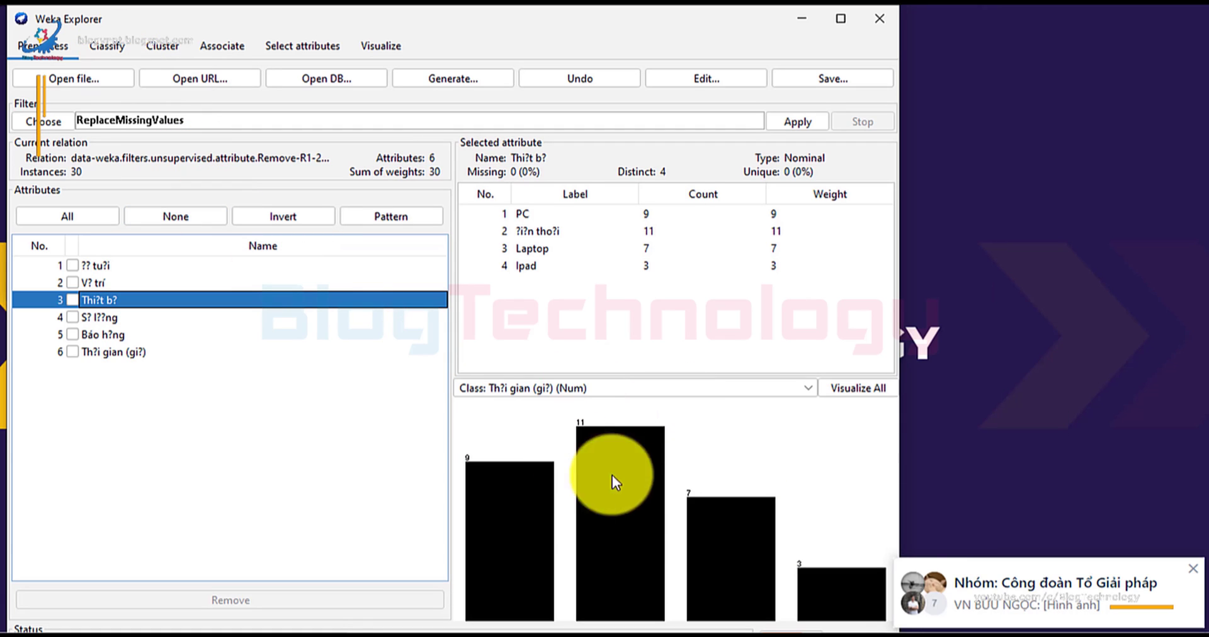
left_click(1192, 569)
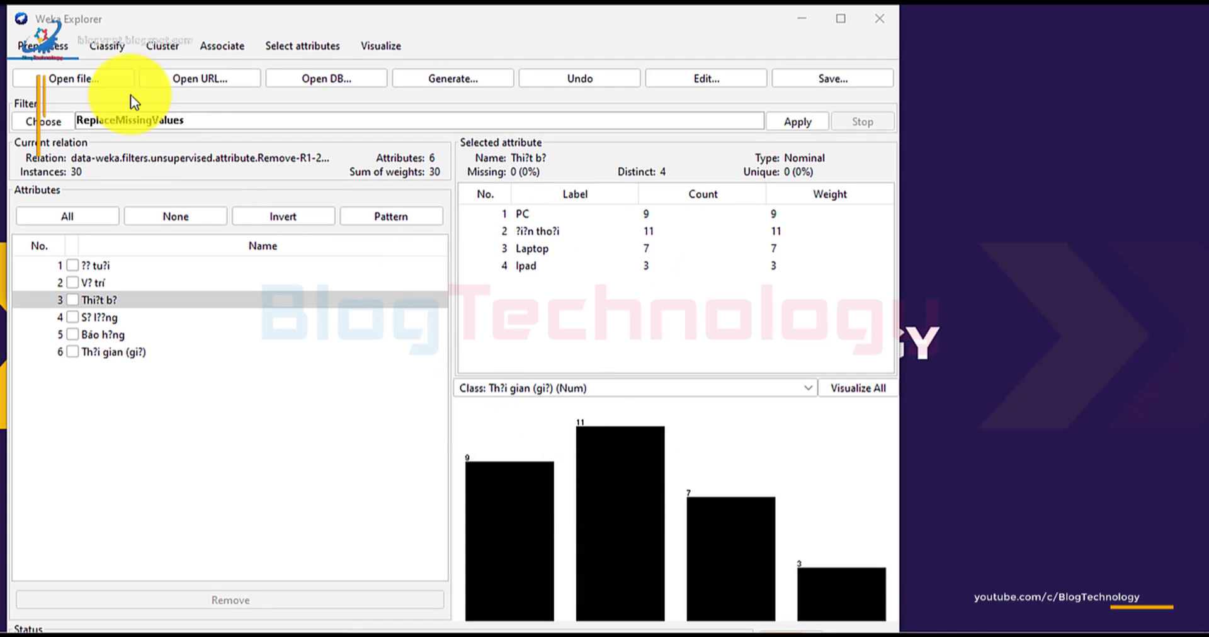
- Set the classifier test option to Use training set and check the rules and trees classifiers for J48
left_click(89, 42)
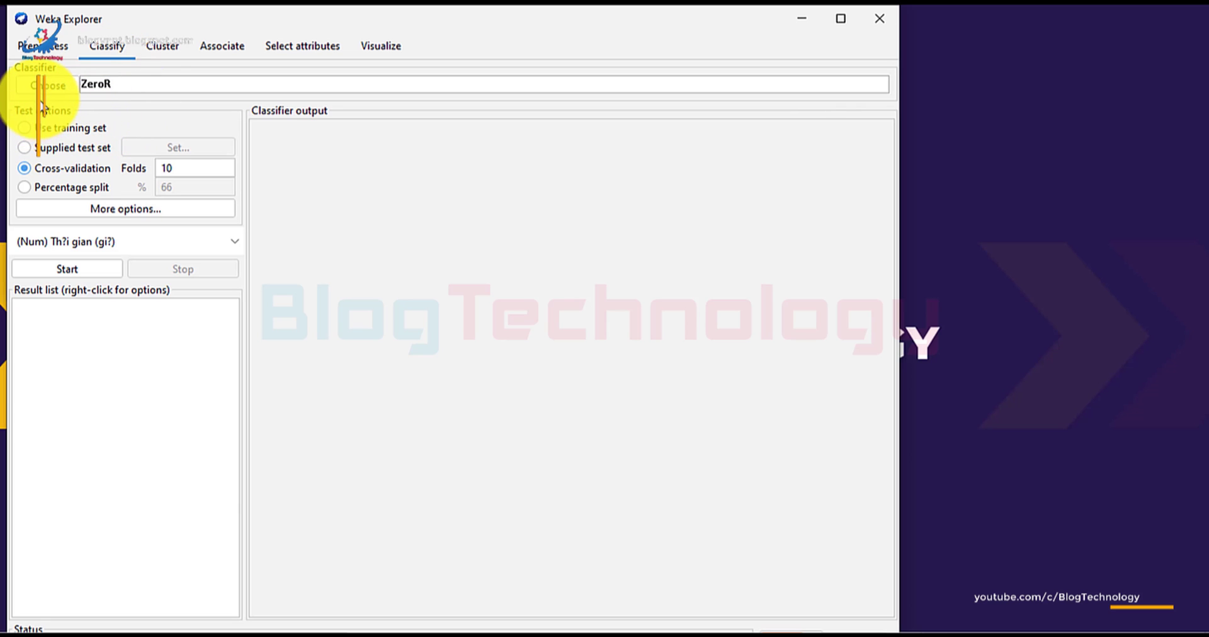
left_click(25, 126)
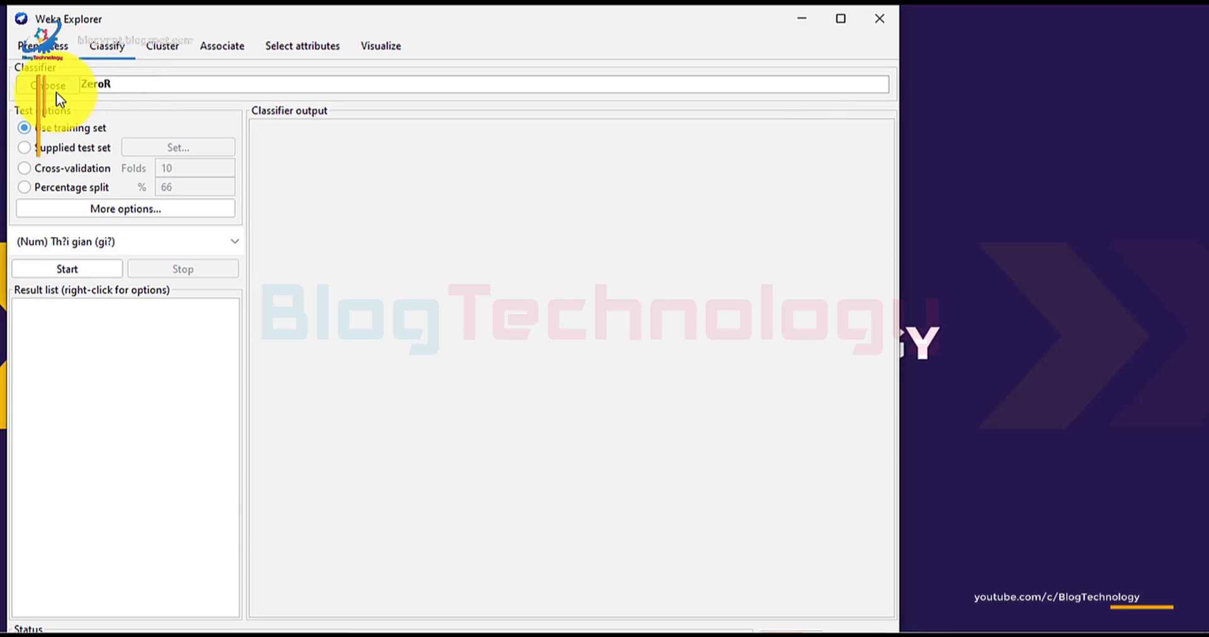
left_click(55, 92)
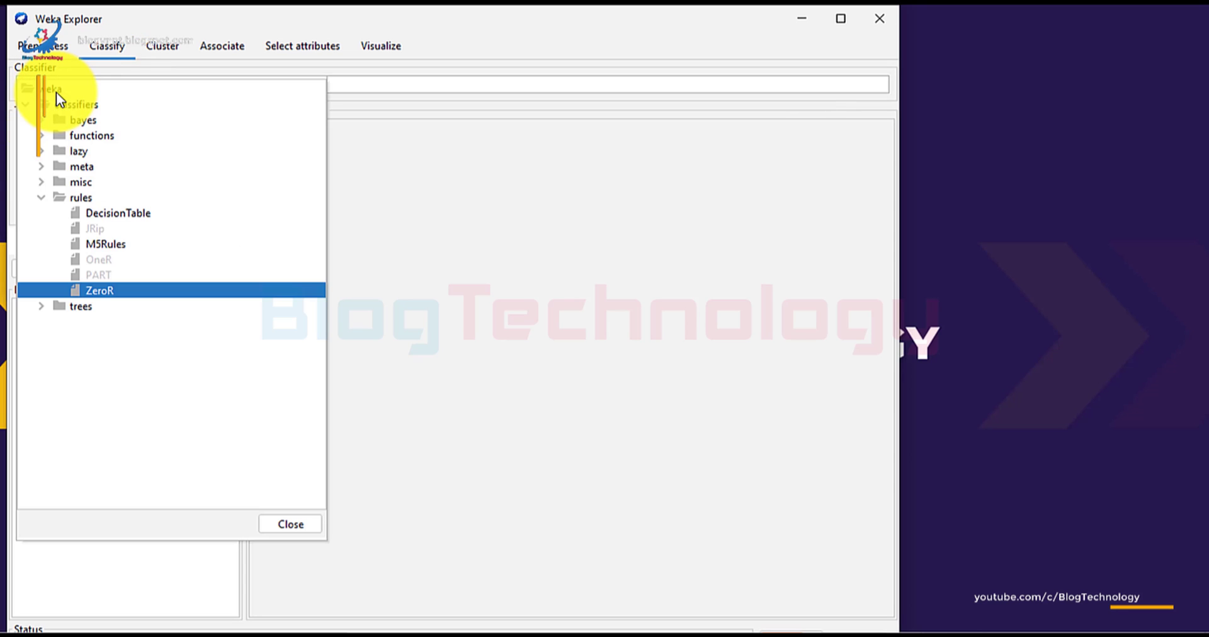
left_click(40, 306)
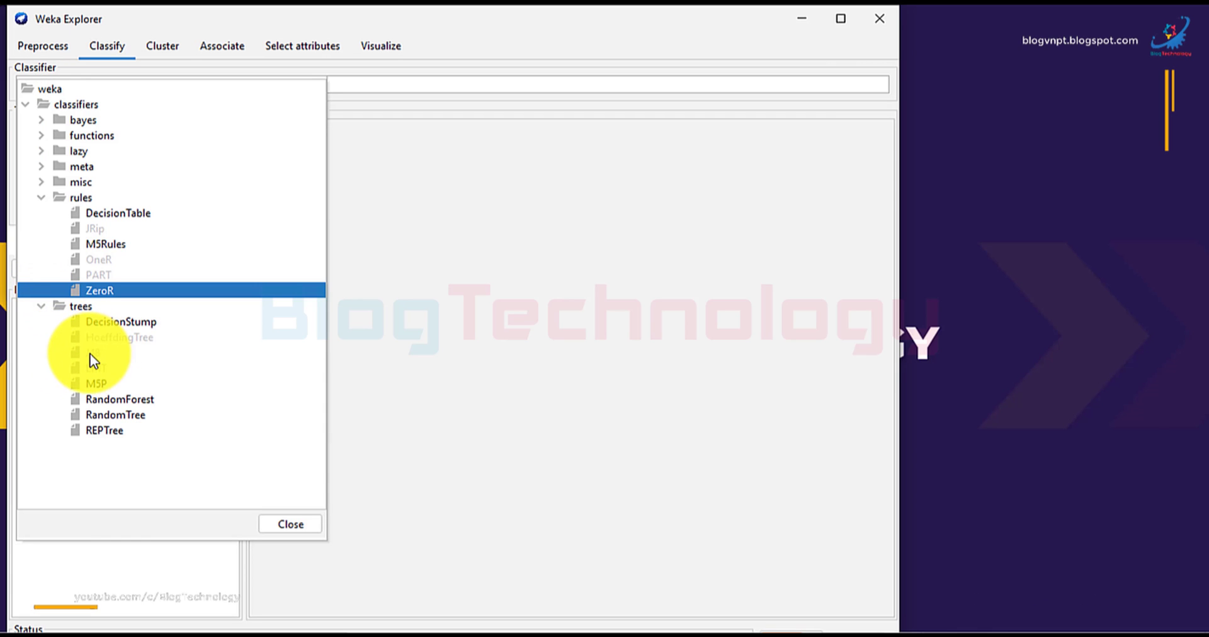
mouse_move(91, 359)
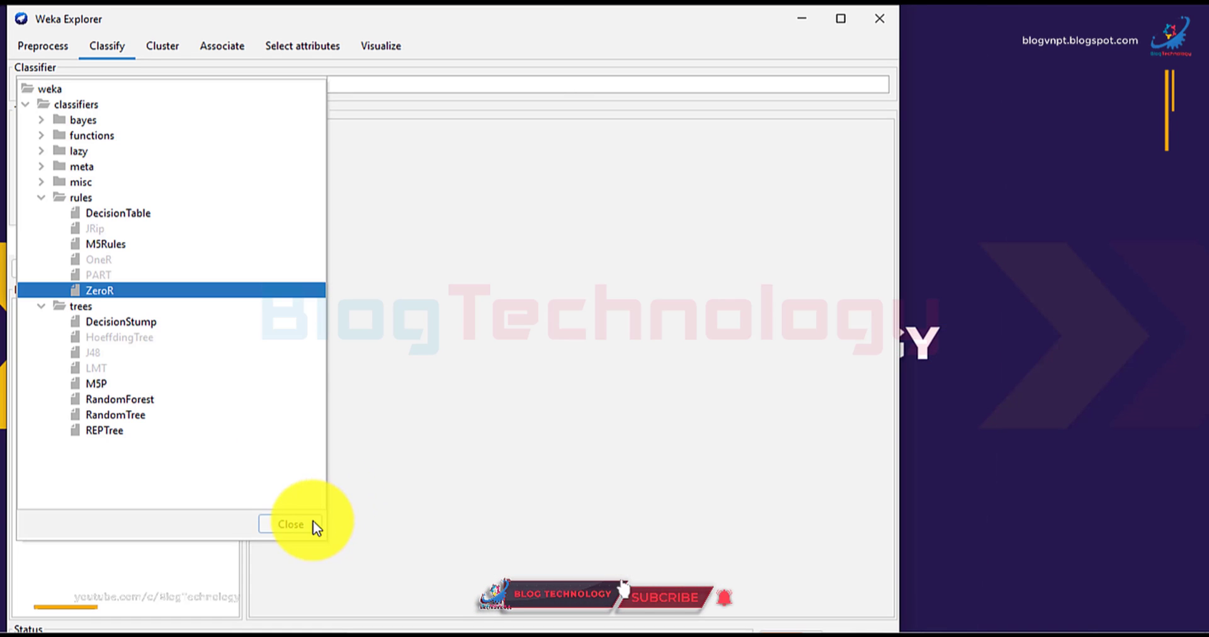
left_click(312, 520)
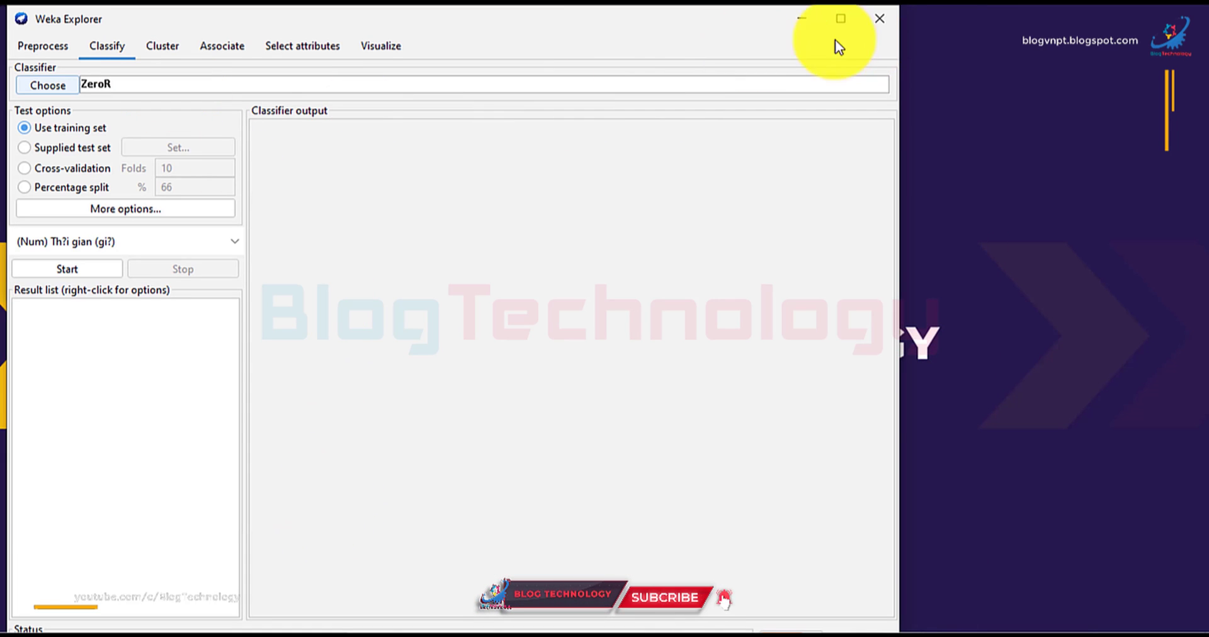
- Return to the preprocessing view and close the Weka Explorer window, confirming the closure
left_click(47, 47)
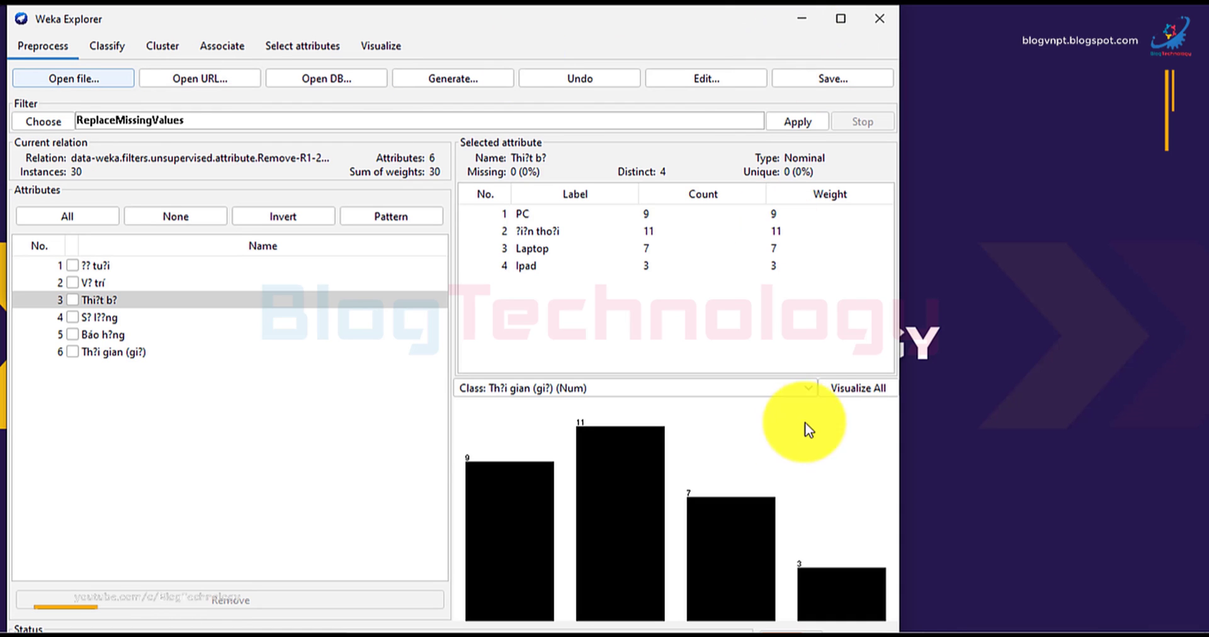
left_click(800, 22)
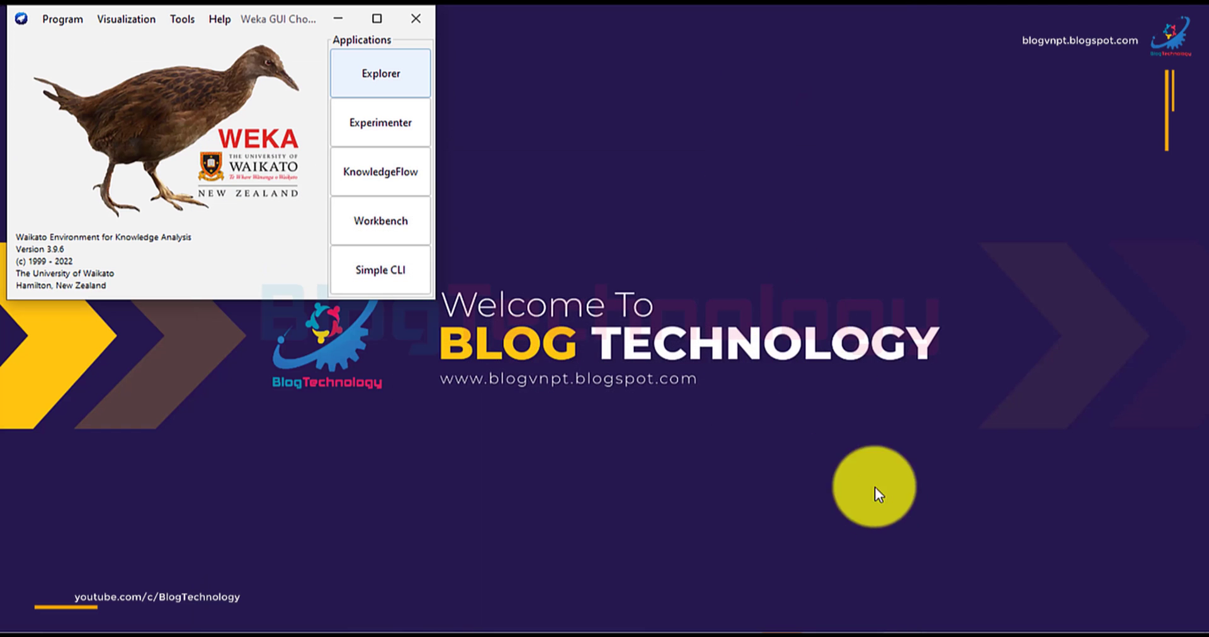
left_click(905, 635)
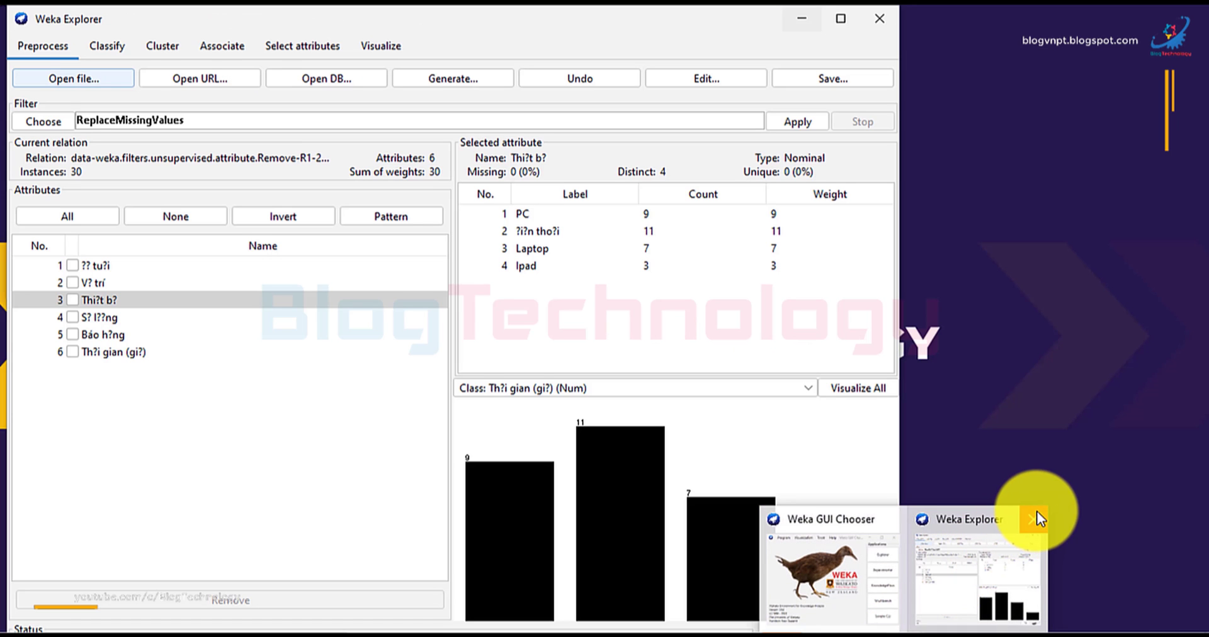
left_click(1036, 511)
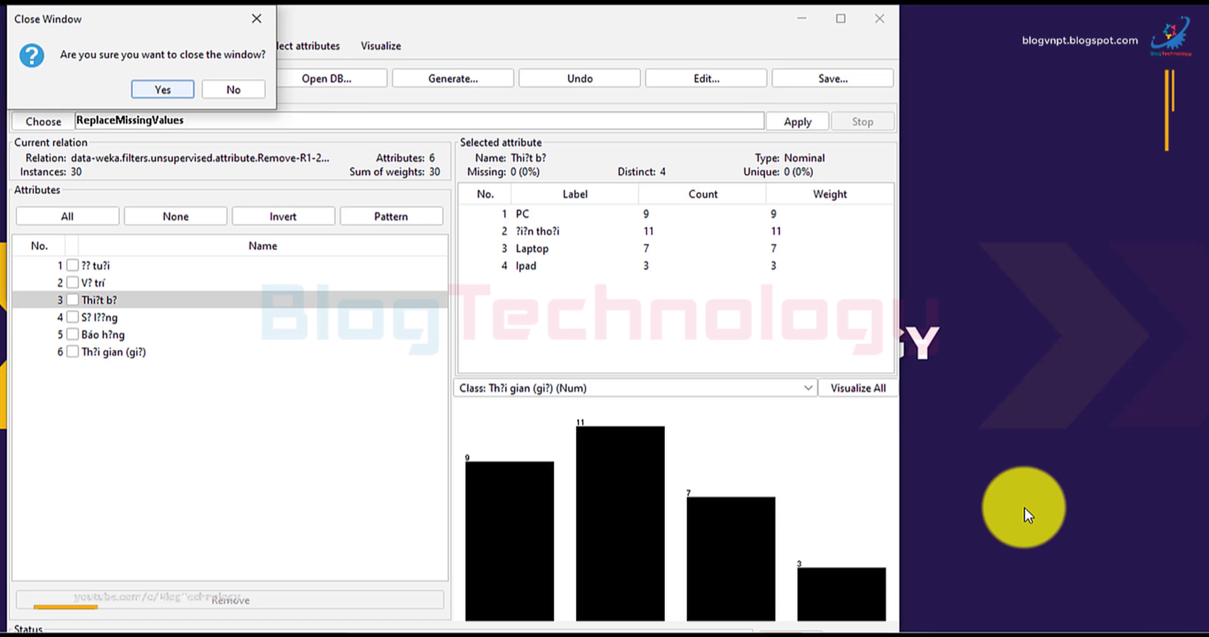
left_click(157, 89)
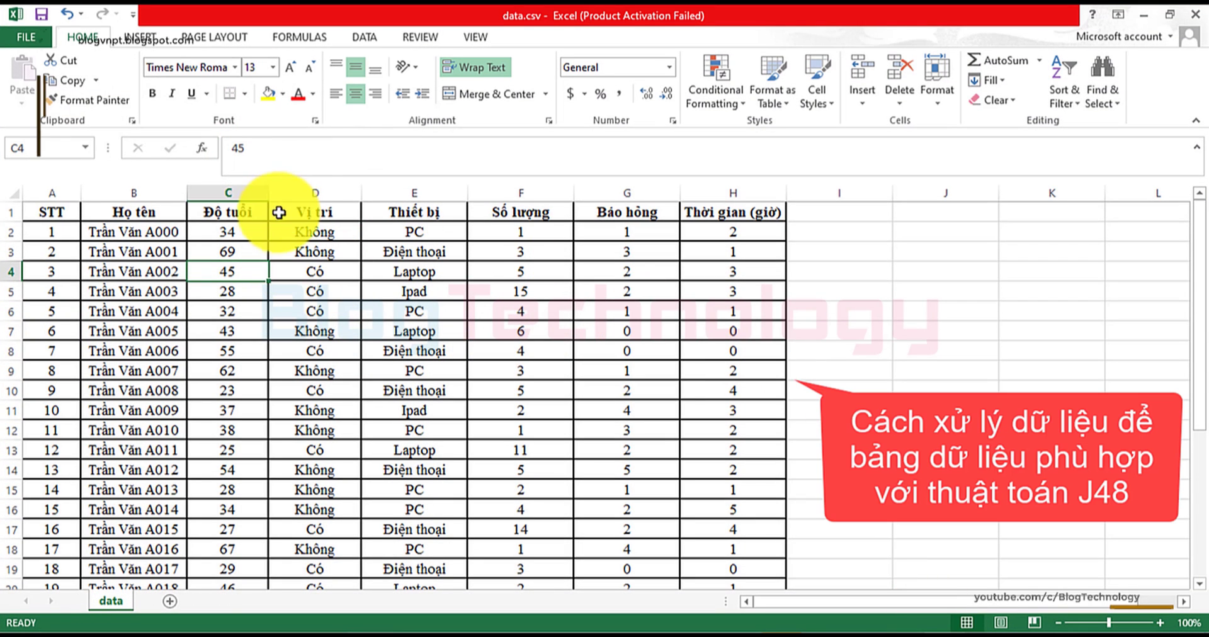
- In the data.csv sheet in Excel, move the Vị trí and Thiết bị columns to columns I and J
left_click(313, 189)
left_click(396, 189, "shift")
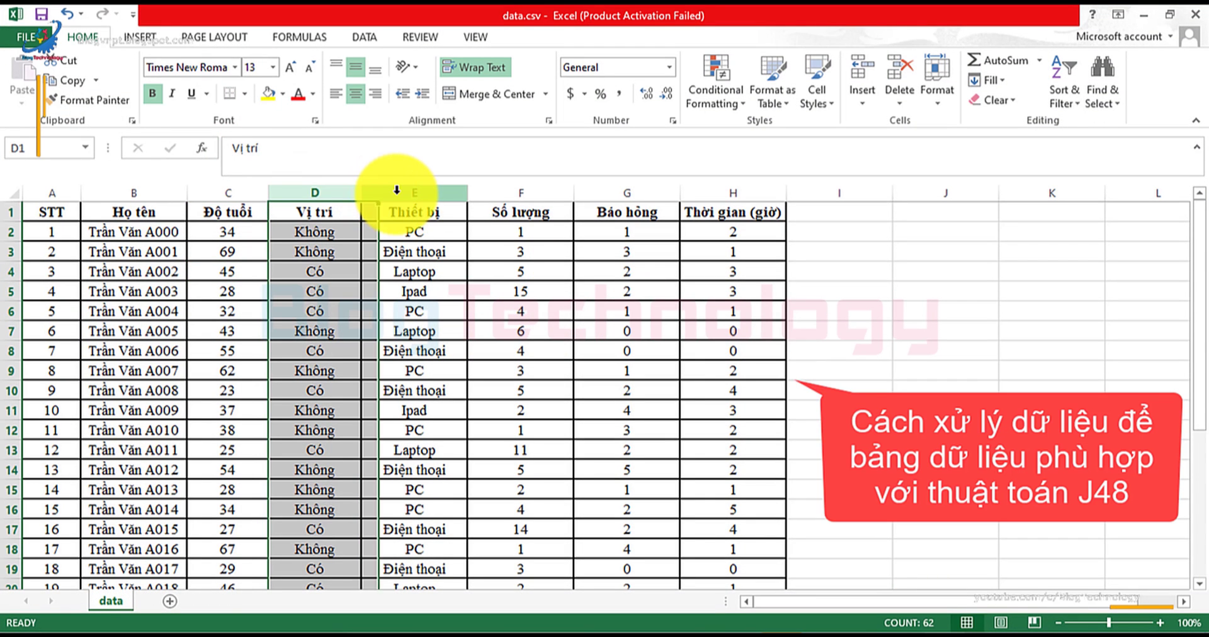
key("ctrl+c")
left_click(845, 186)
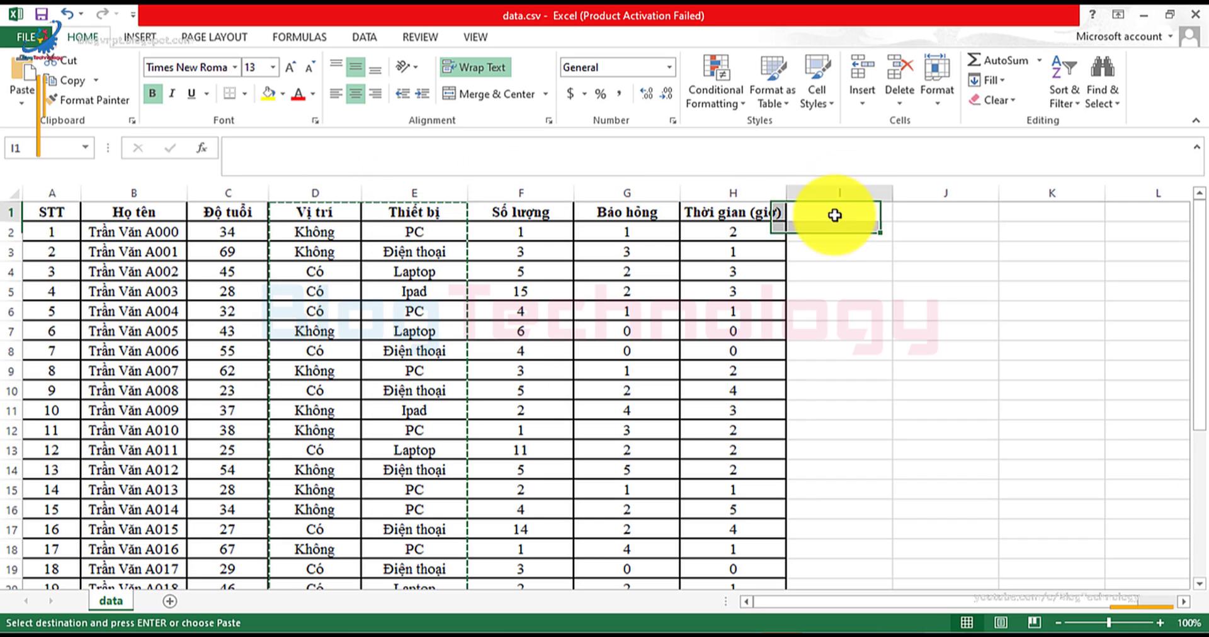
key("Return")
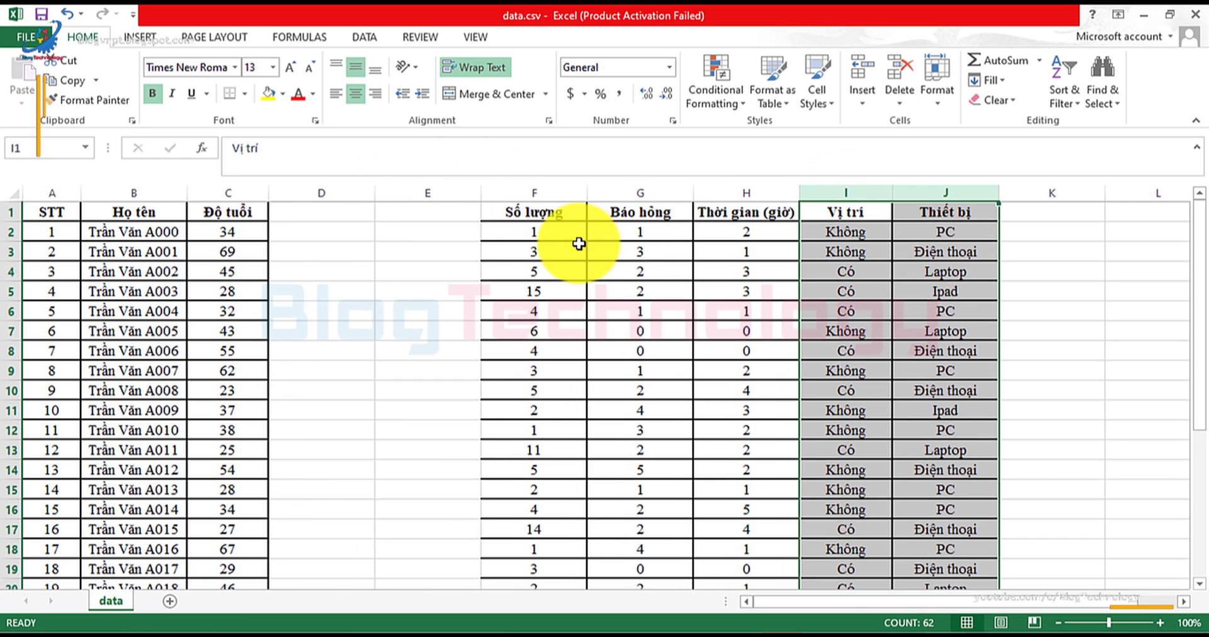
- Delete the empty columns D and E between Độ tuổi and Số lượng
left_click(351, 189)
left_click(393, 191, "shift")
right_click(400, 194)
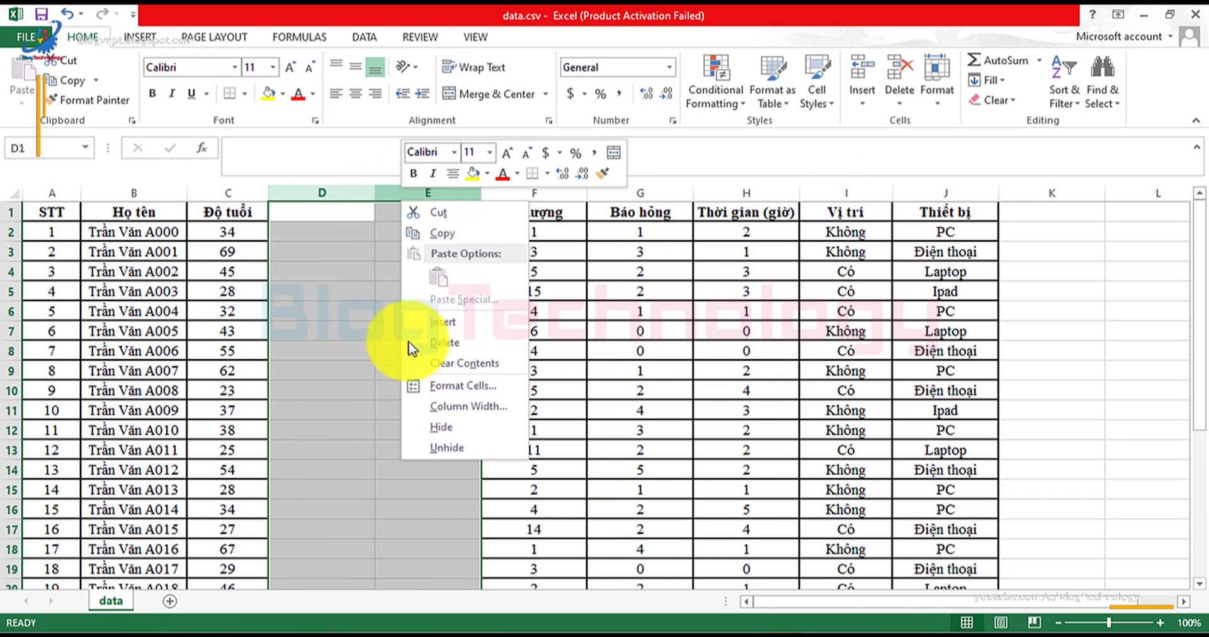
left_click(445, 341)
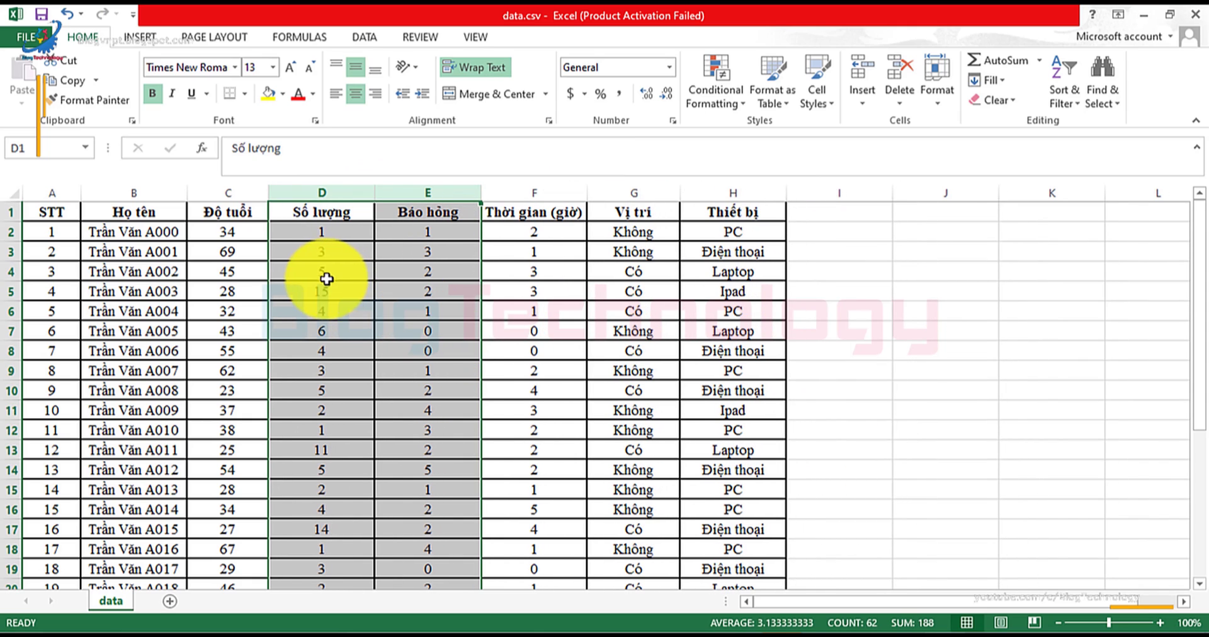
- Rename the headers in B1, C1 and D1 without accents as Ho_ten, Do_tuoi and So_luong
left_click(163, 207)
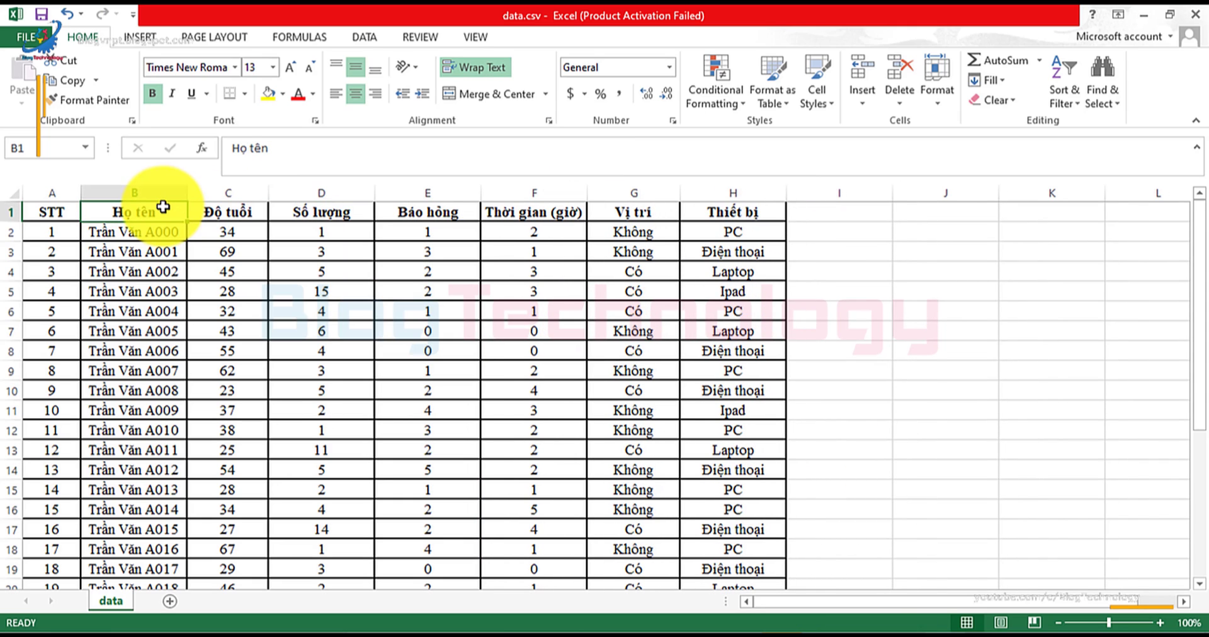
type("Ho_te")
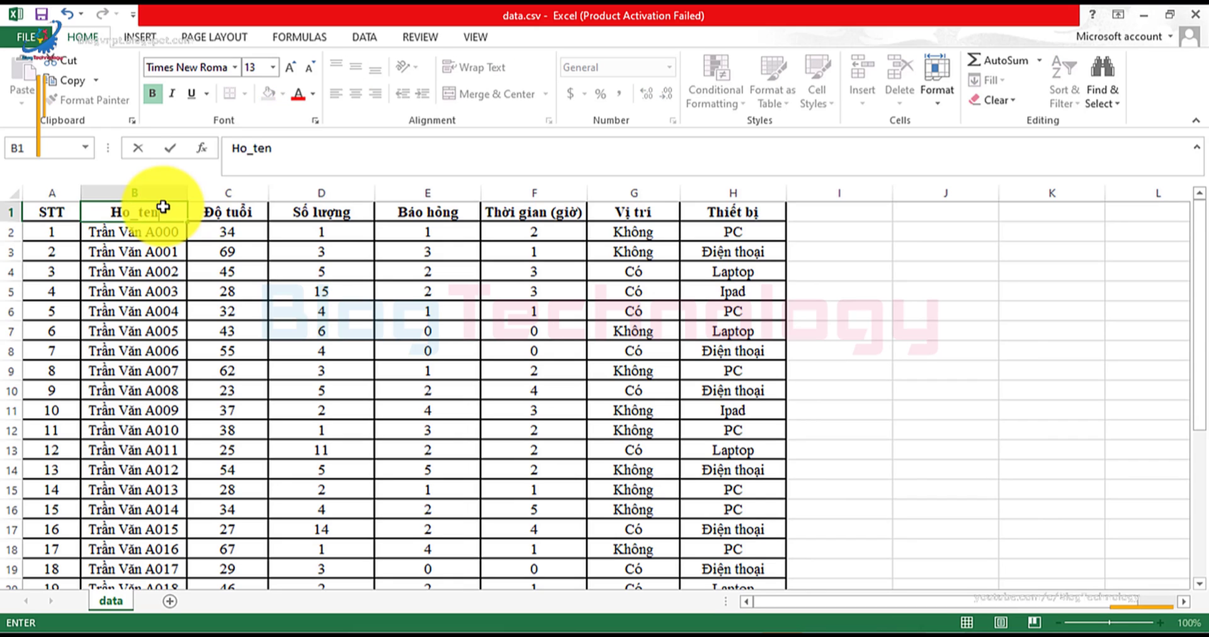
key("Tab")
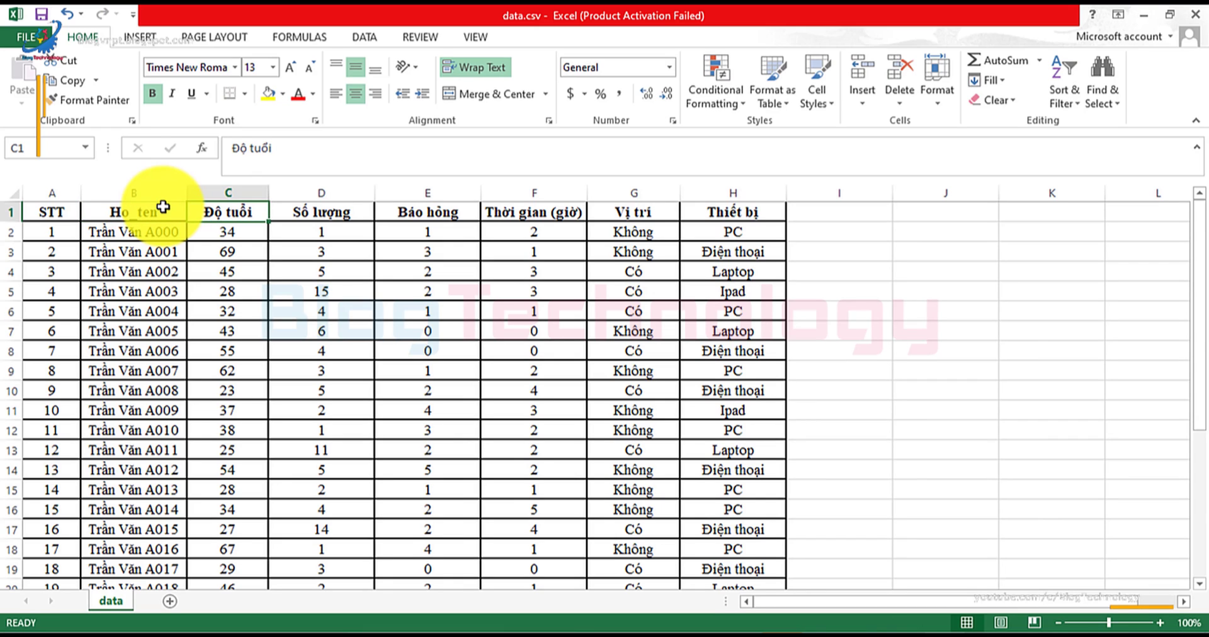
type("Do_tuoi")
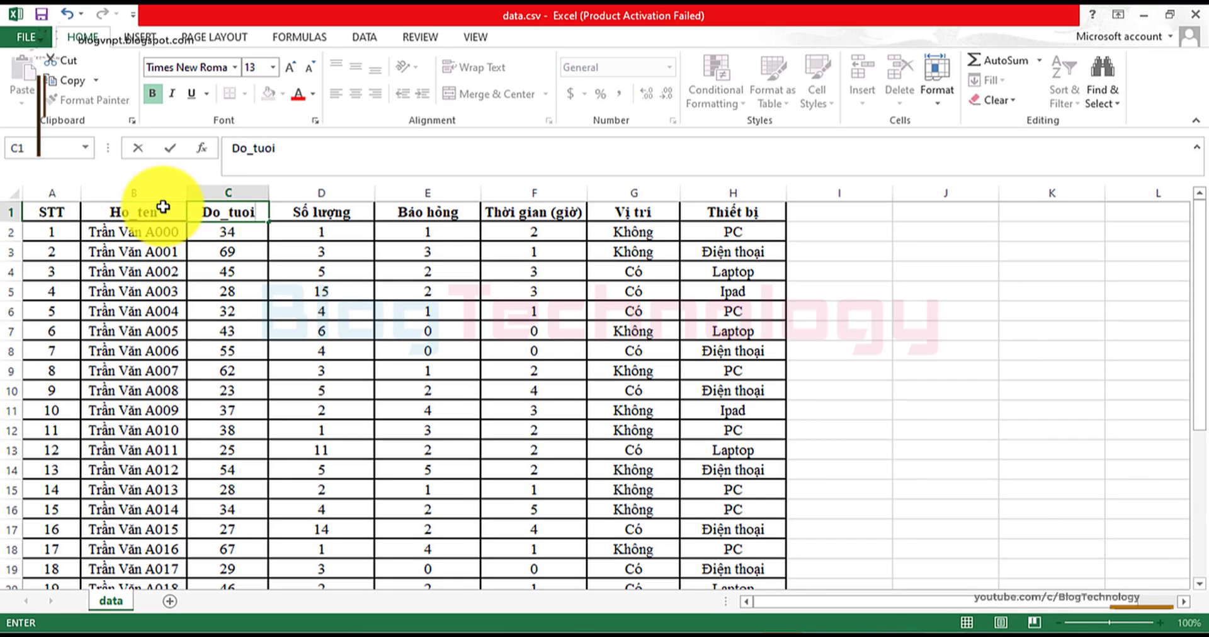
key("Tab")
type("So_l")
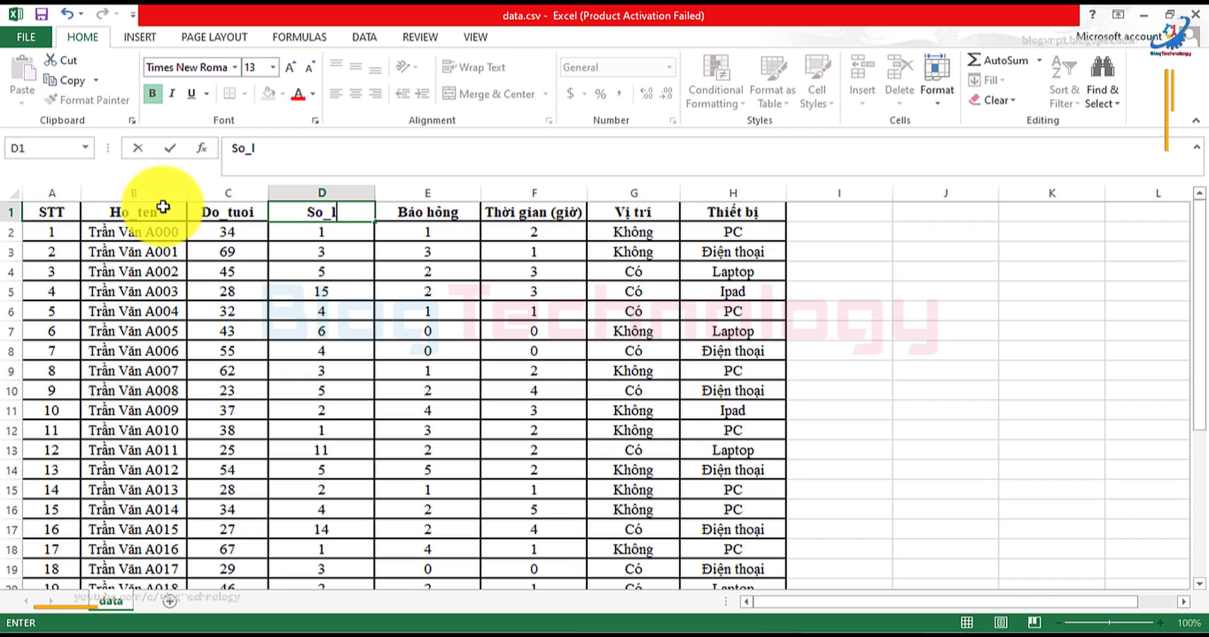
key("Tab")
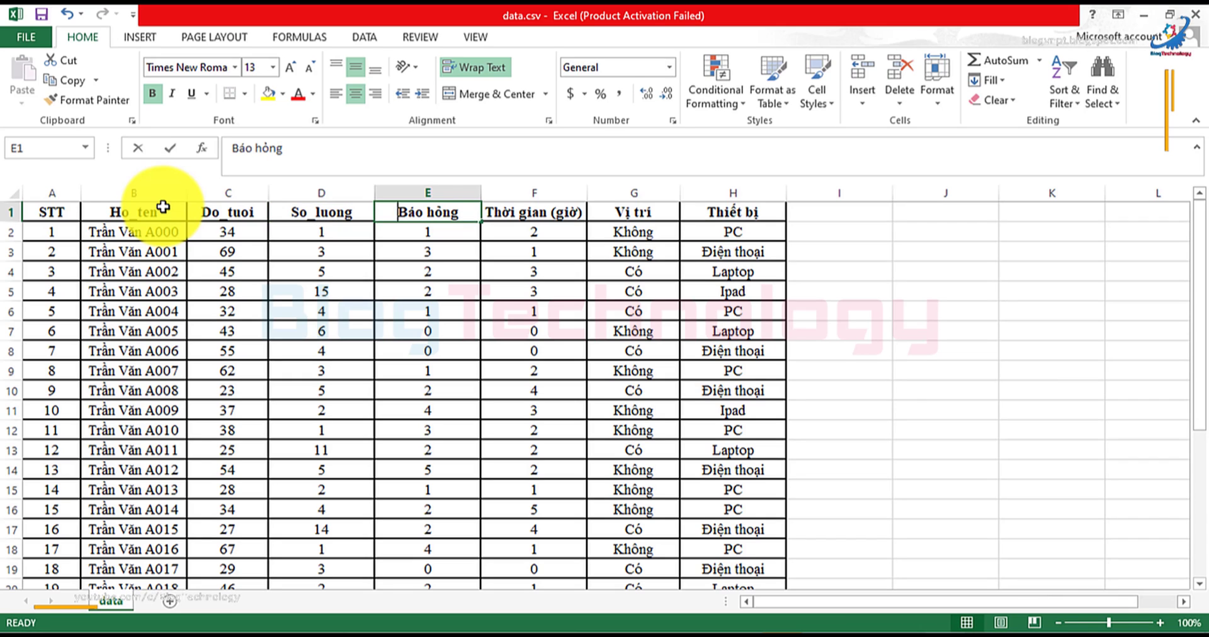
- Rename the headers in E1 and F1 as Bao_hong and Thoi_gian
type("Bao_h")
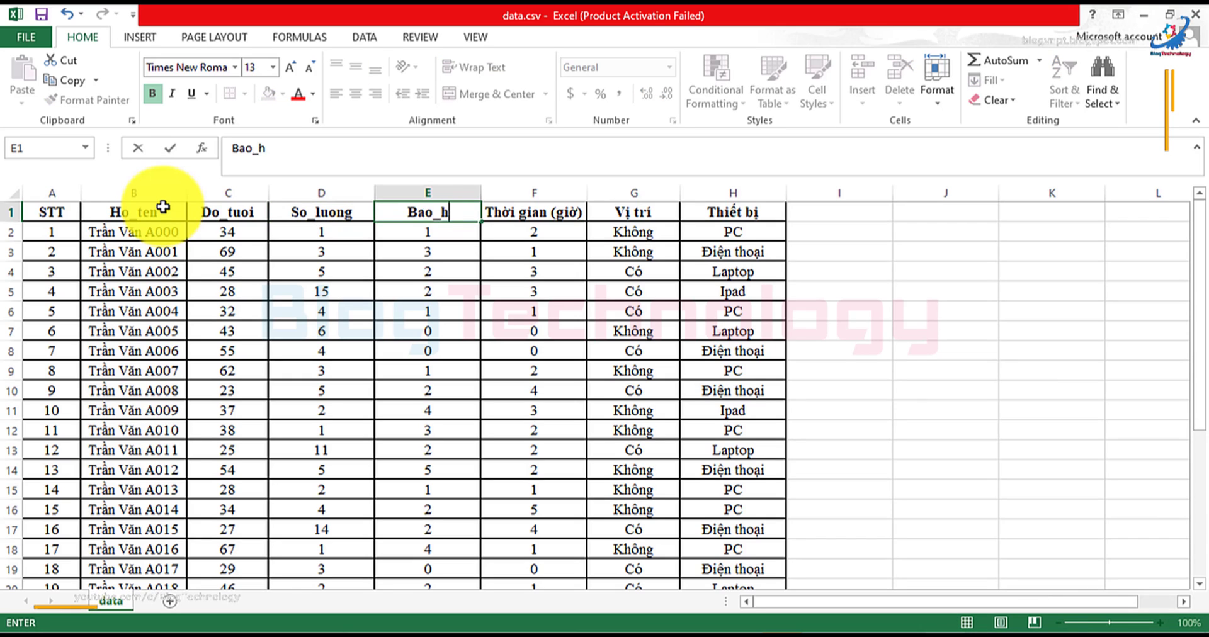
type("ong")
key("Tab")
type("T")
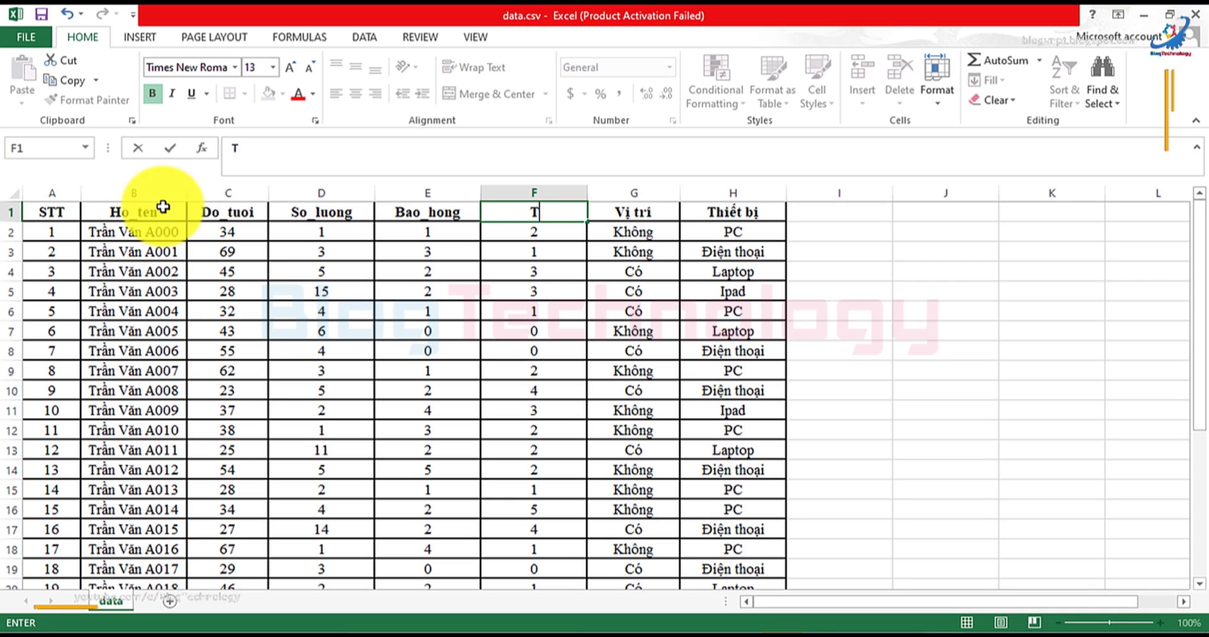
type("hoi_gian")
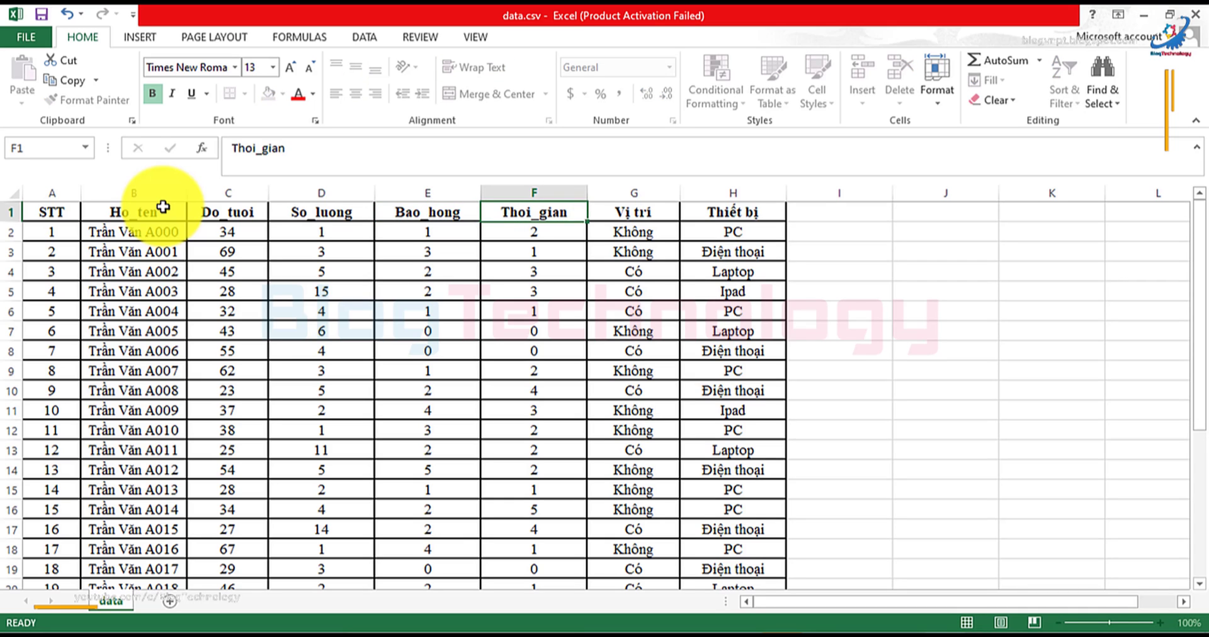
key("Tab")
- Rename the headers in G1 and H1 as Vi_tri and Thiet_bi, and save the workbook, keeping the CSV format
type("V")
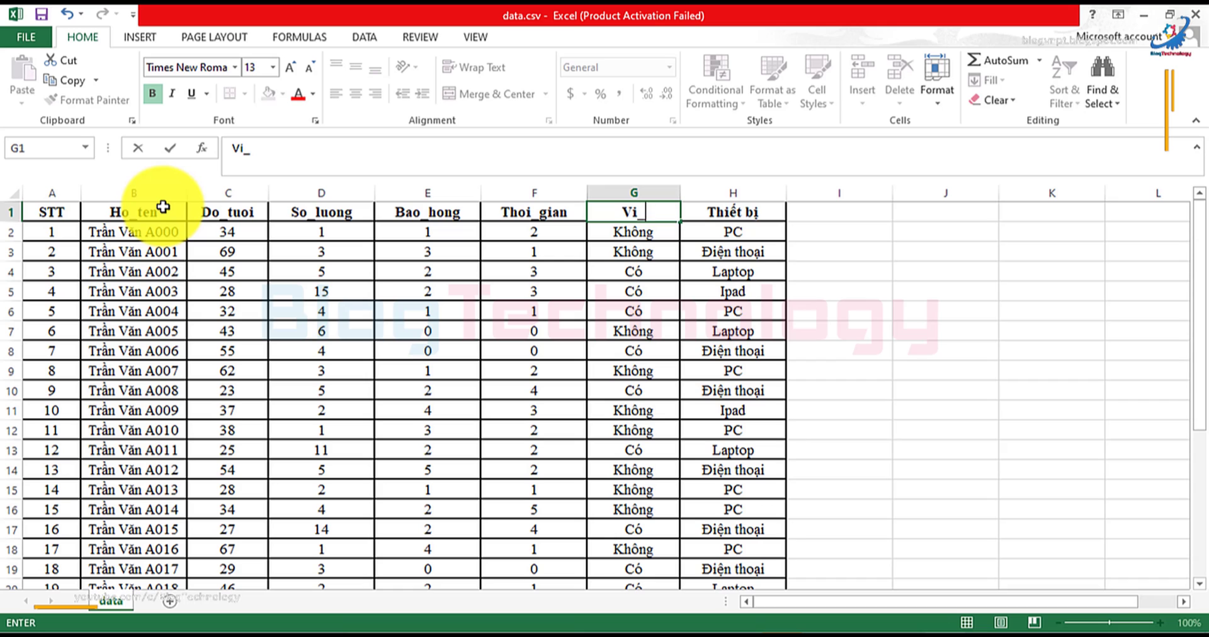
type("i_tri")
key("Tab")
type("Thi")
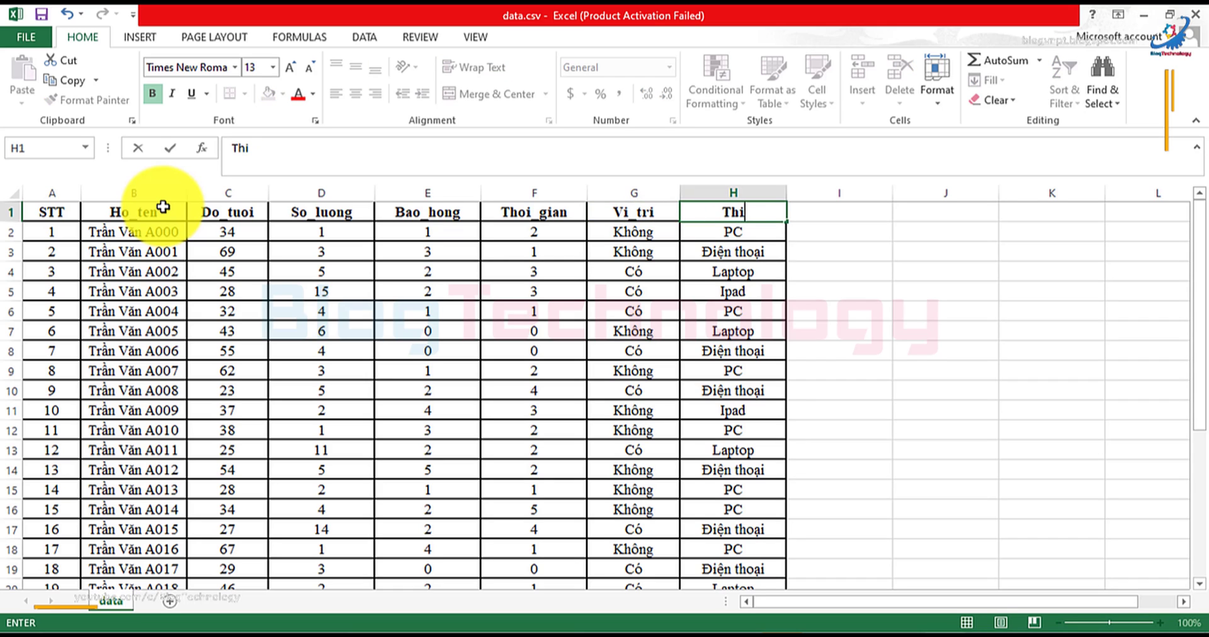
type("et_bi")
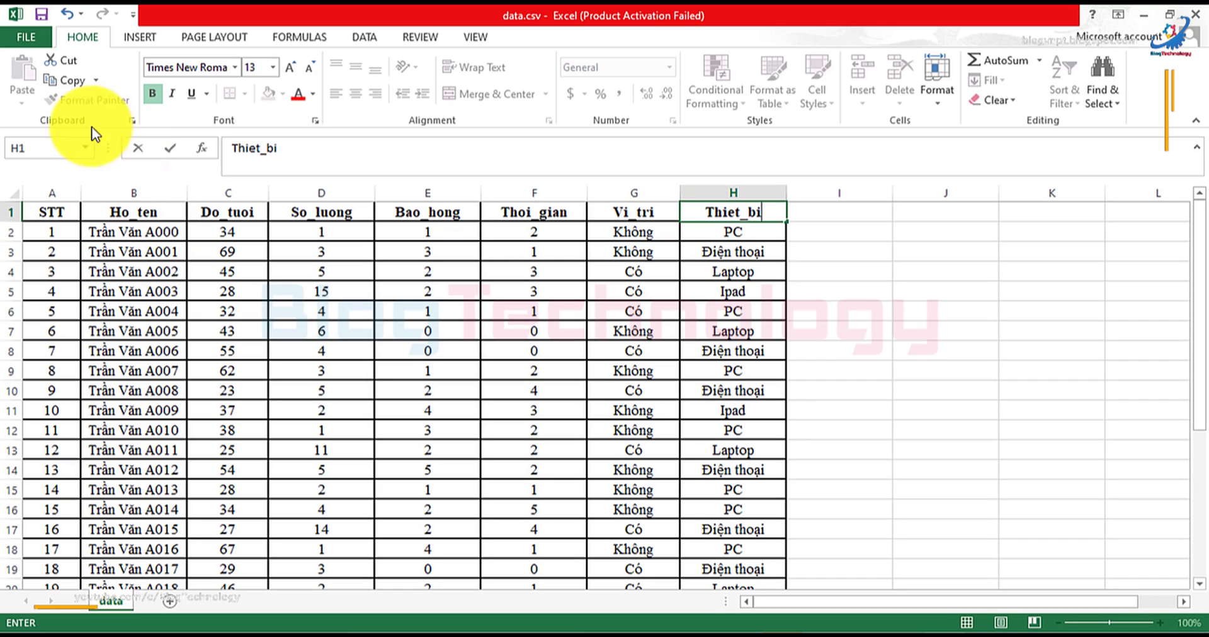
key("ctrl+s")
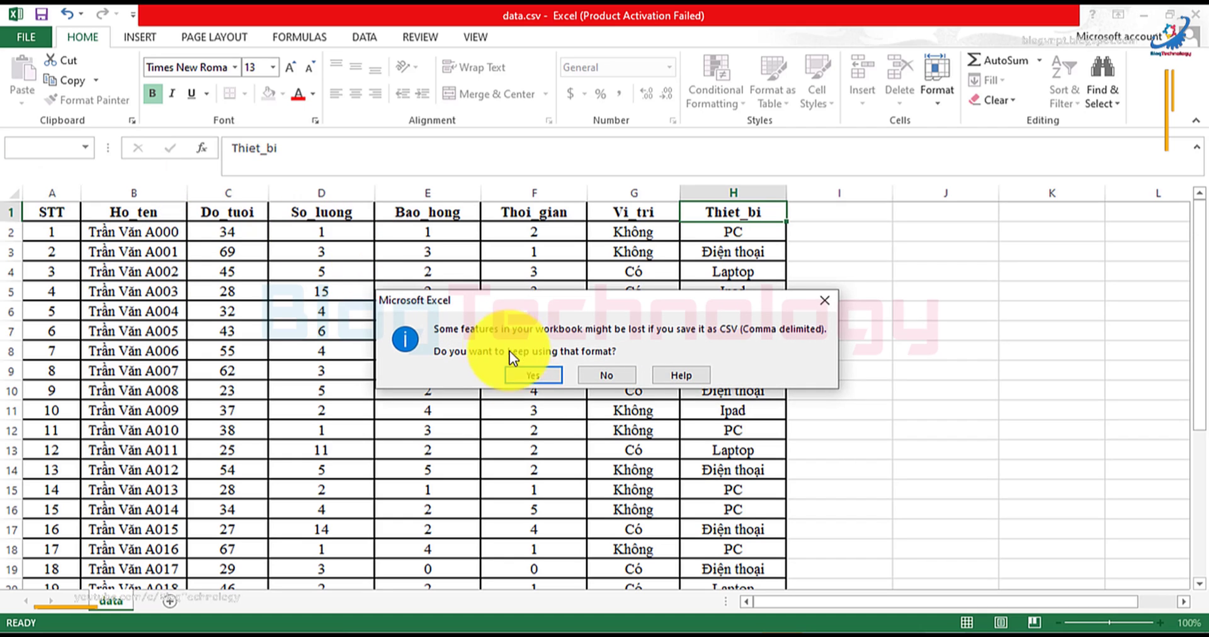
left_click(527, 374)
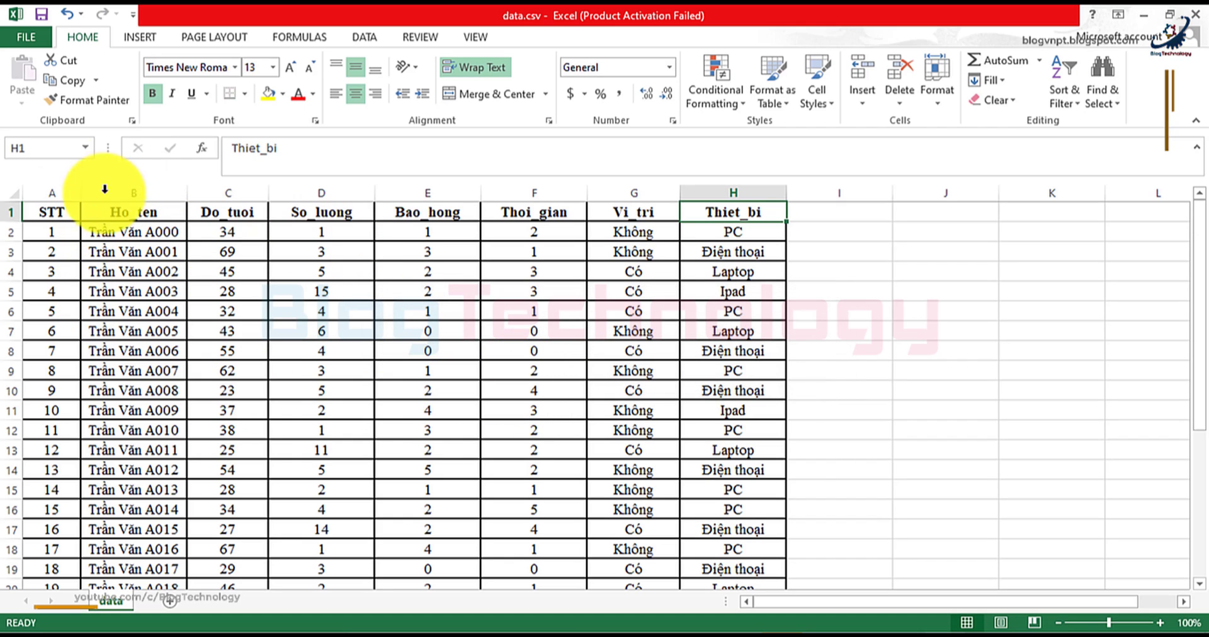
- Save a copy of the workbook as data1.csv in the current folder, keeping the CSV (Comma delimited) format
left_click(24, 37)
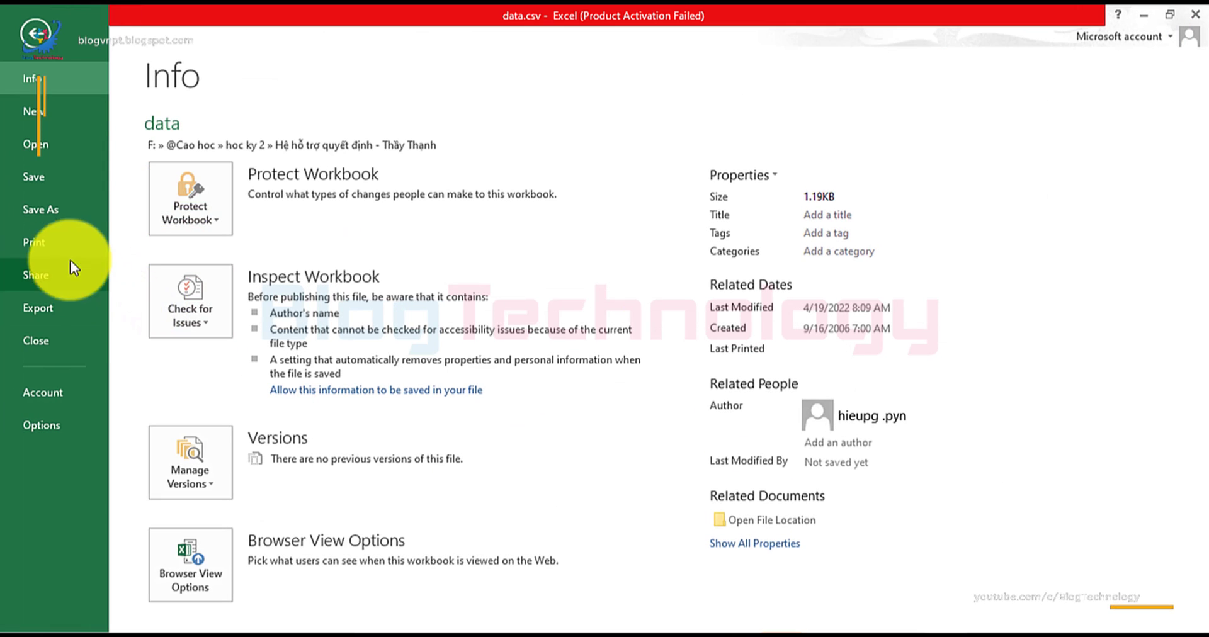
left_click(28, 210)
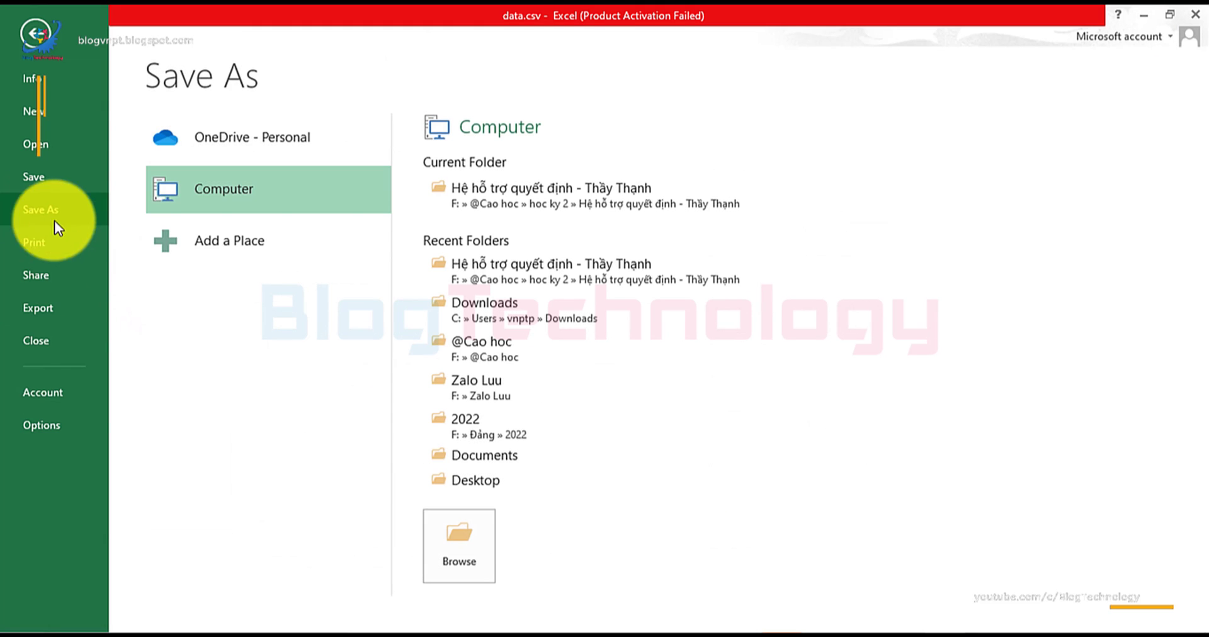
left_click(471, 539)
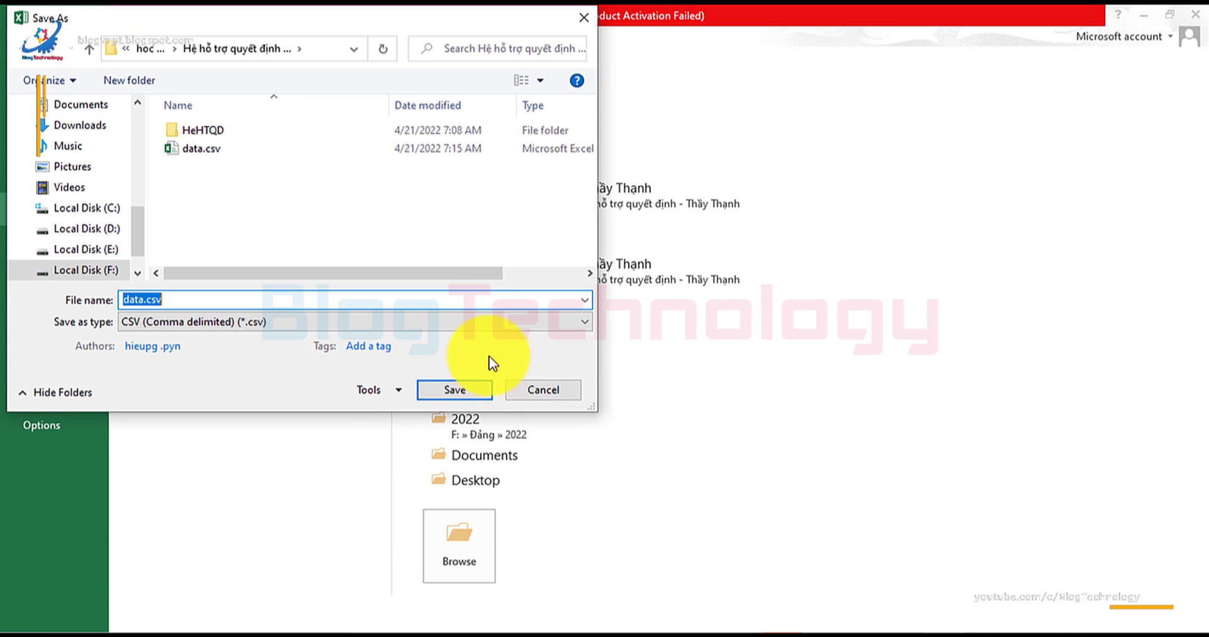
left_click(146, 301)
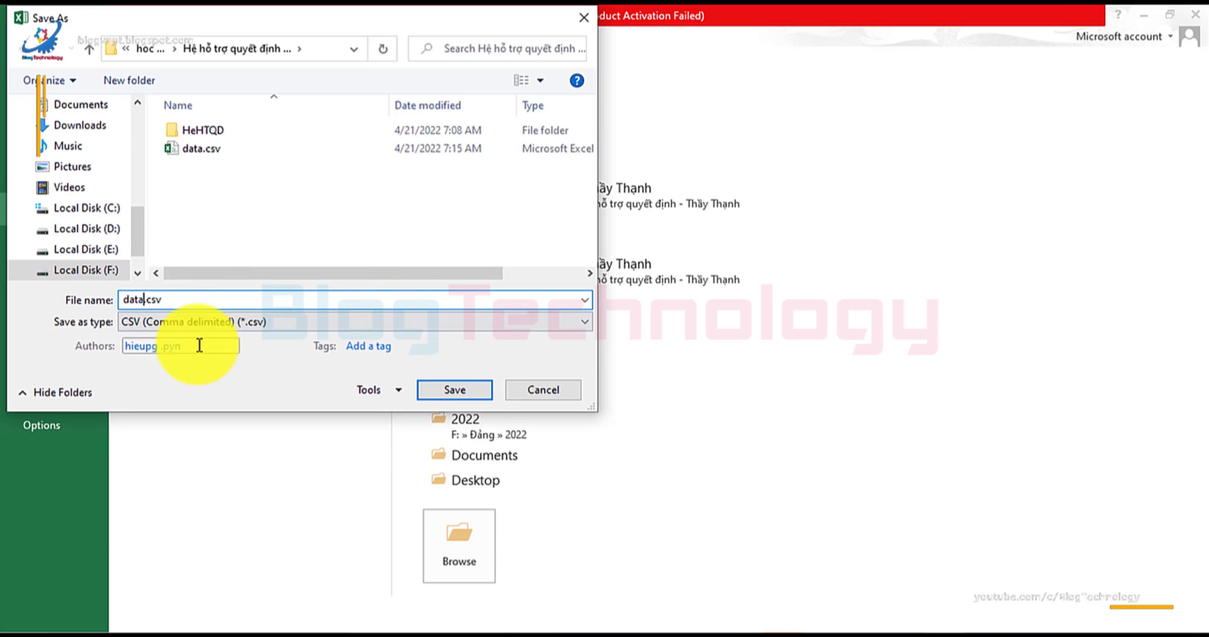
left_click(473, 386)
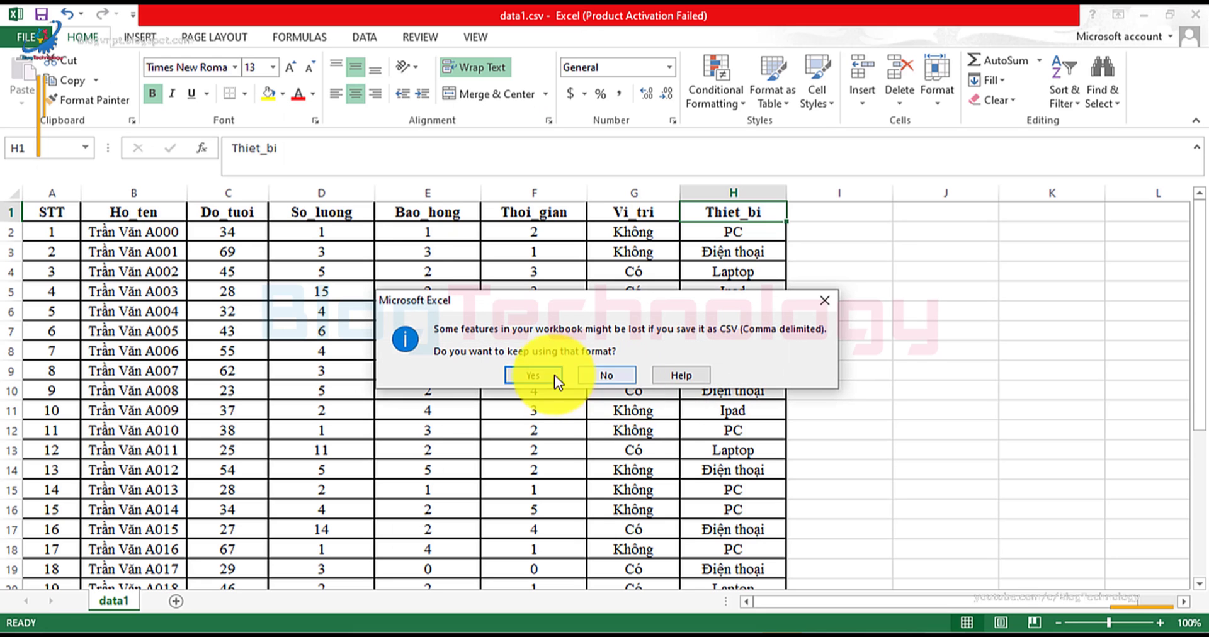
left_click(545, 375)
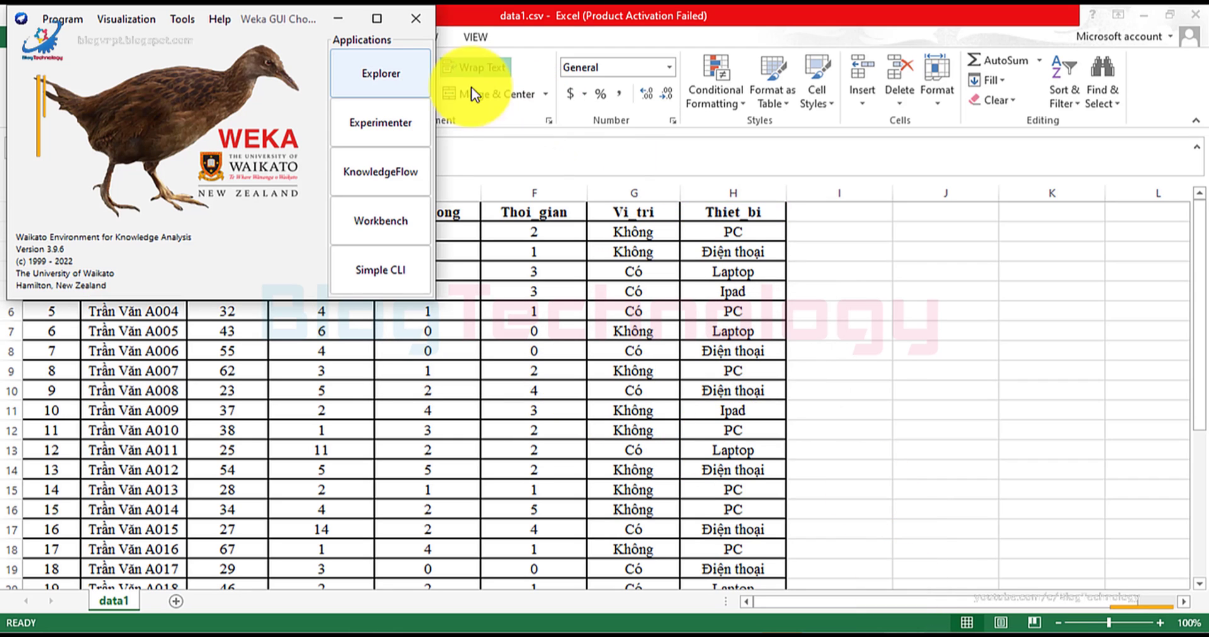
- Switch from Excel to Weka, launch the Explorer, and show CSV data files (*.csv) when choosing a data file
left_click(1141, 19)
left_click(367, 67)
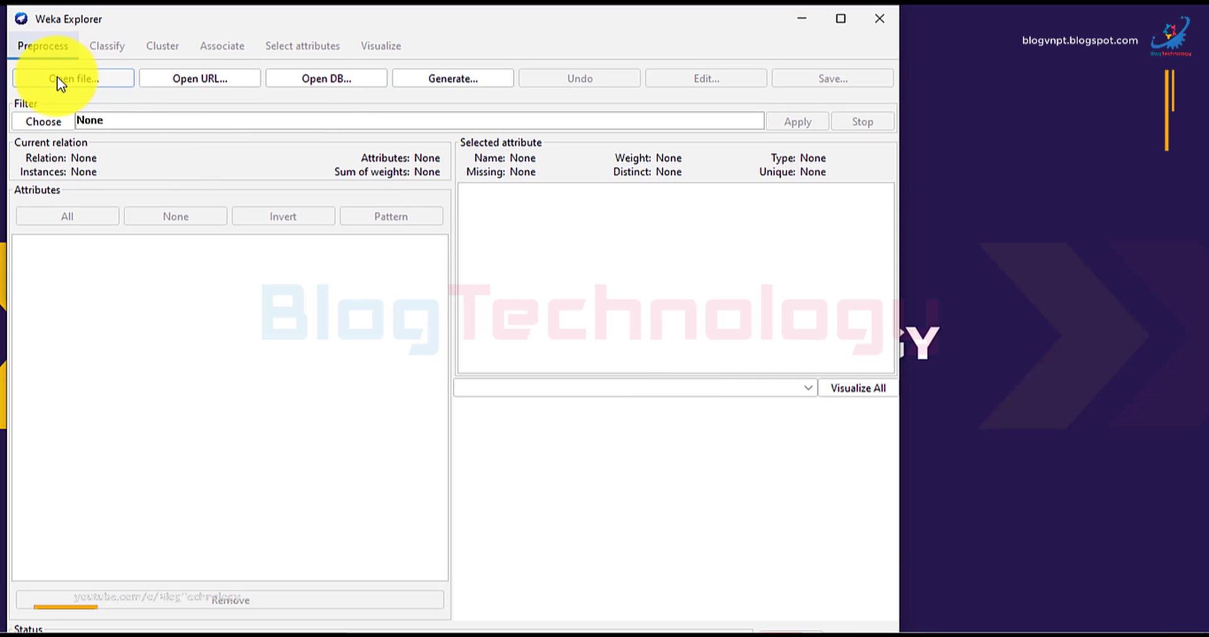
left_click(61, 78)
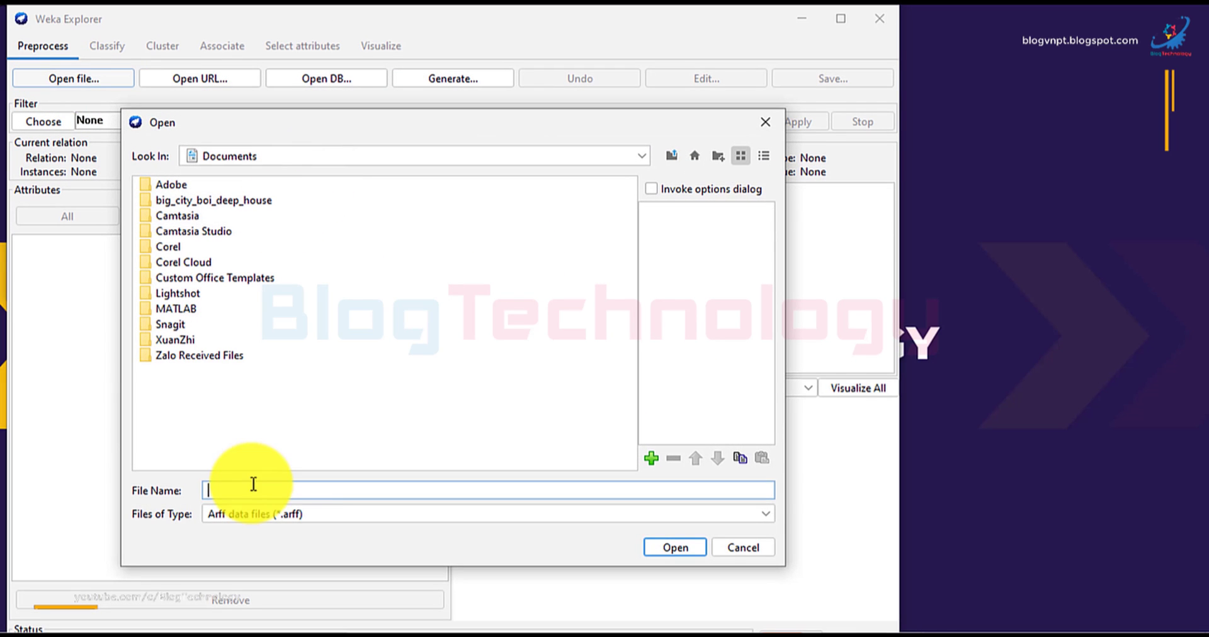
left_click(284, 514)
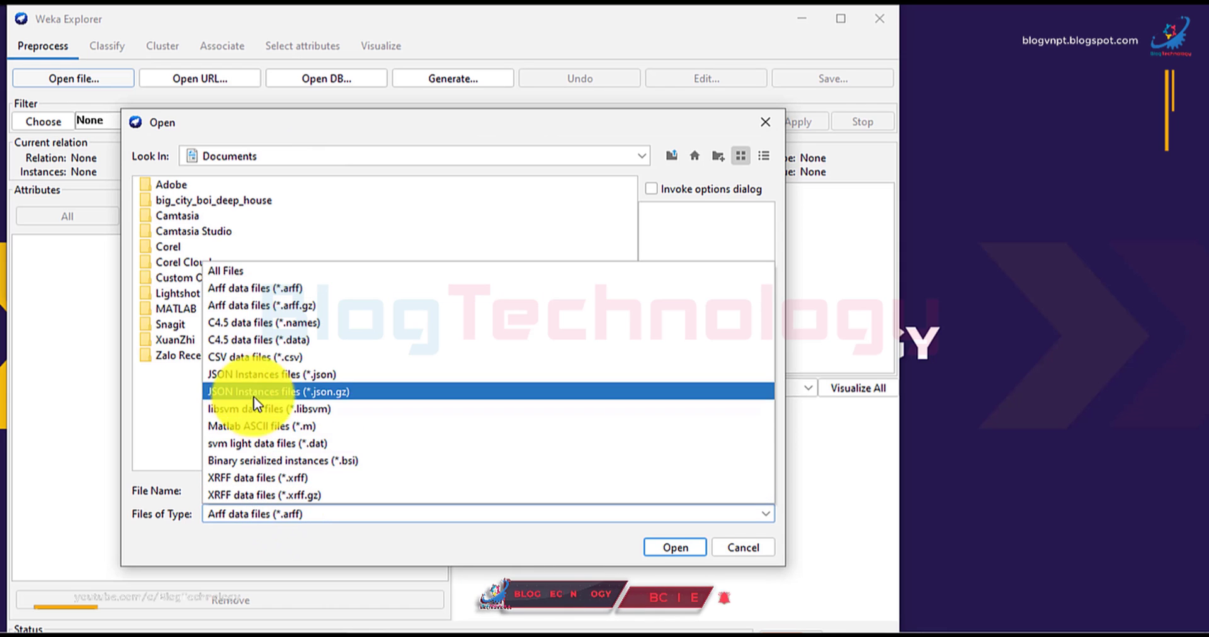
left_click(229, 357)
left_click(296, 156)
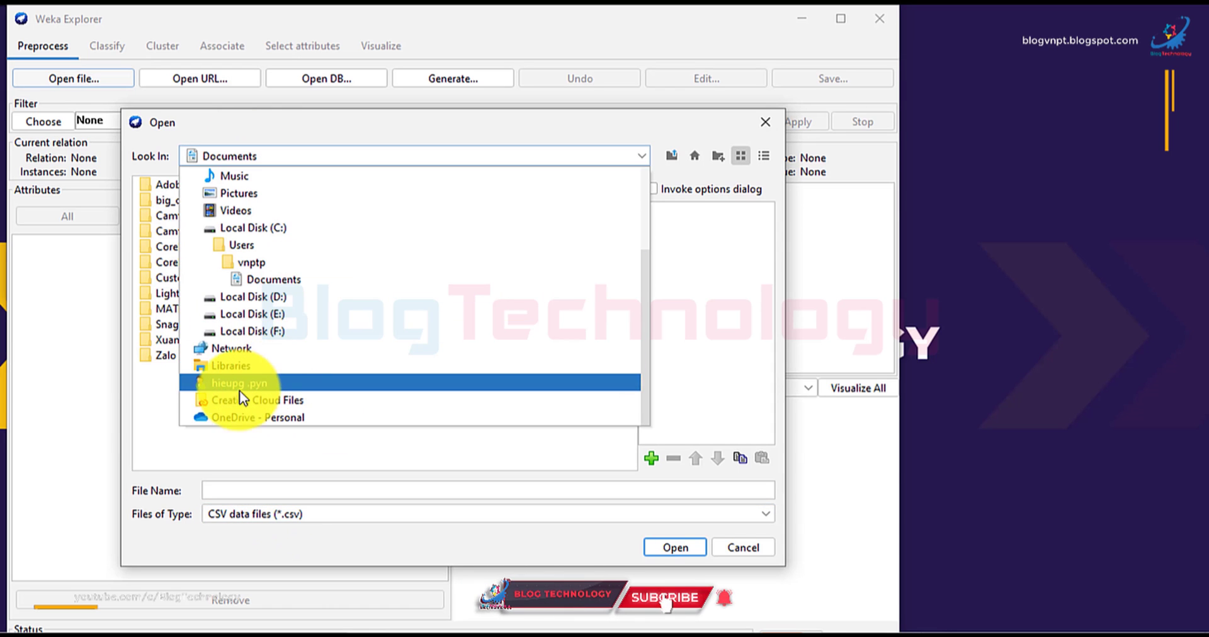
left_click(239, 329)
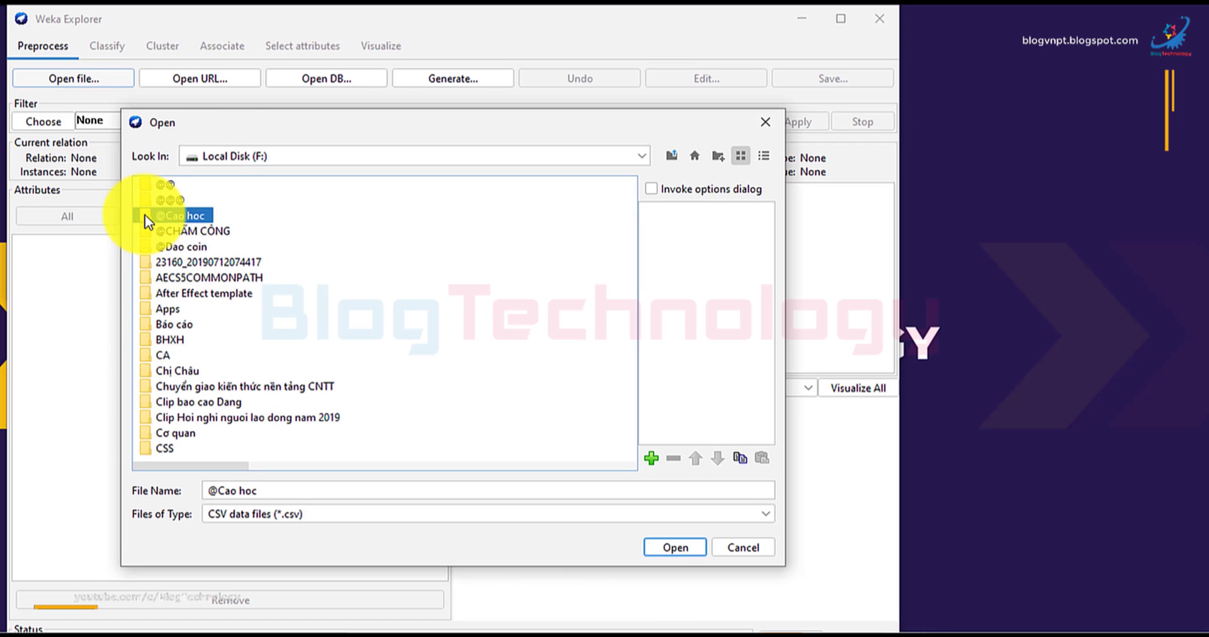
double_click(145, 216)
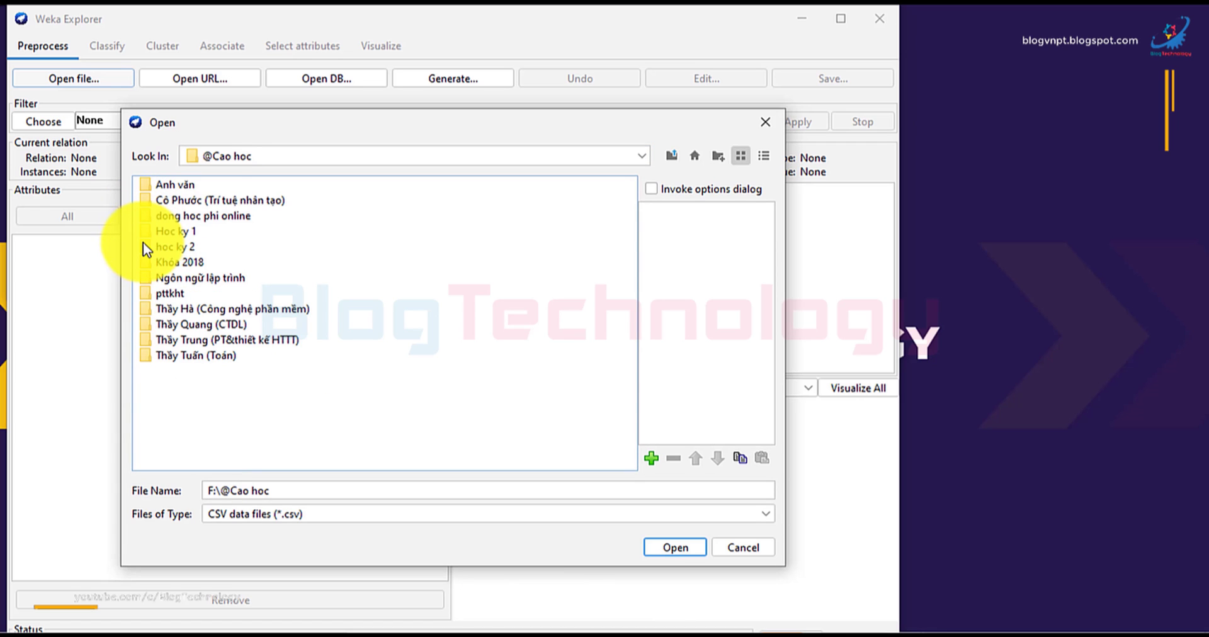
left_click(142, 245)
double_click(142, 246)
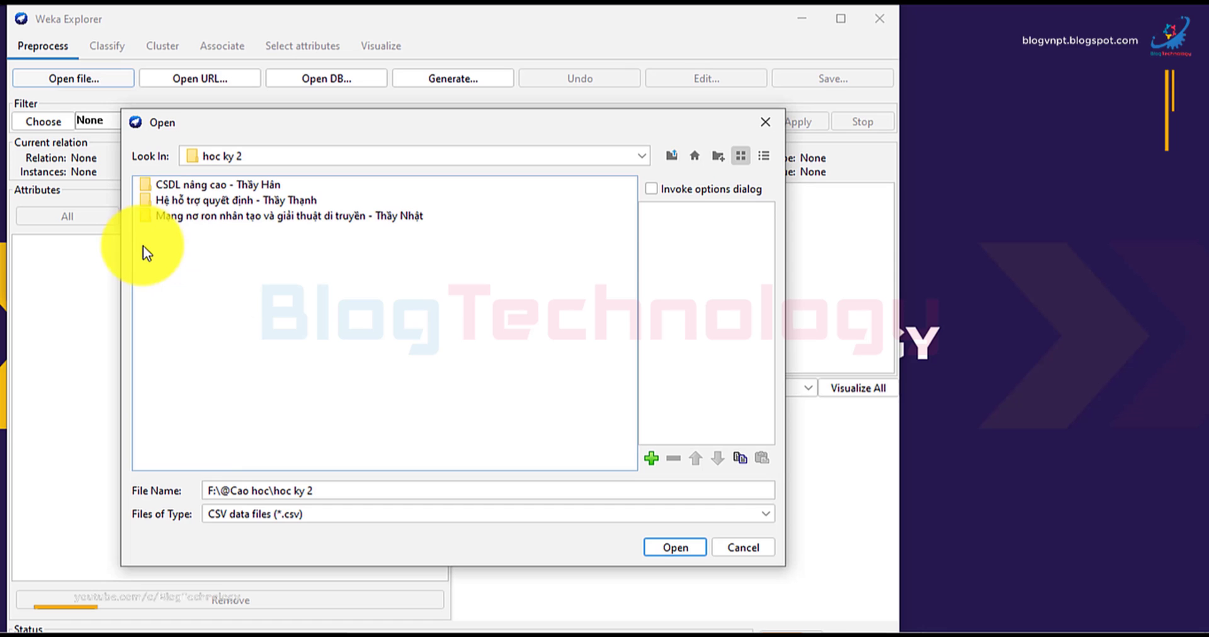
left_click(146, 202)
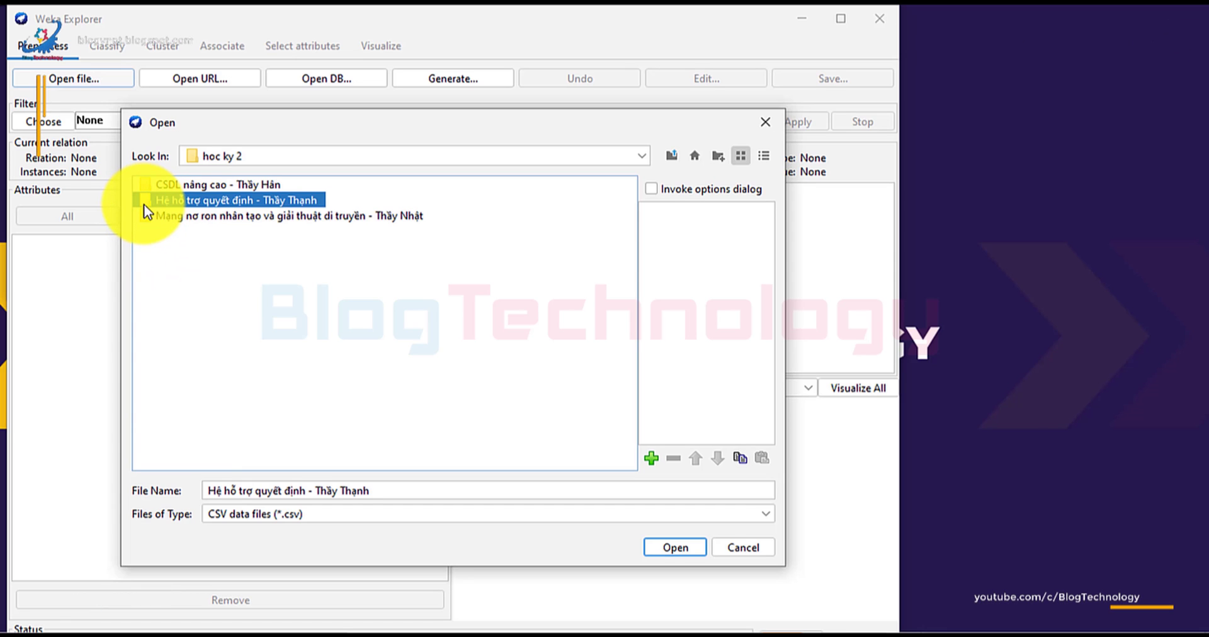
double_click(144, 201)
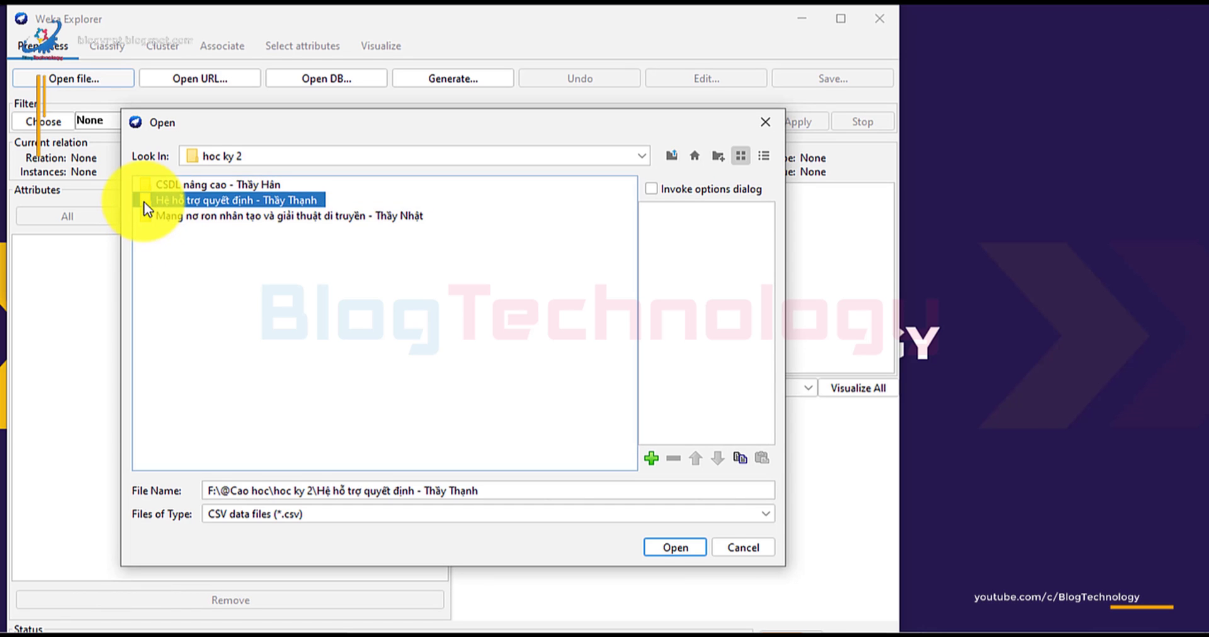
left_click(160, 215)
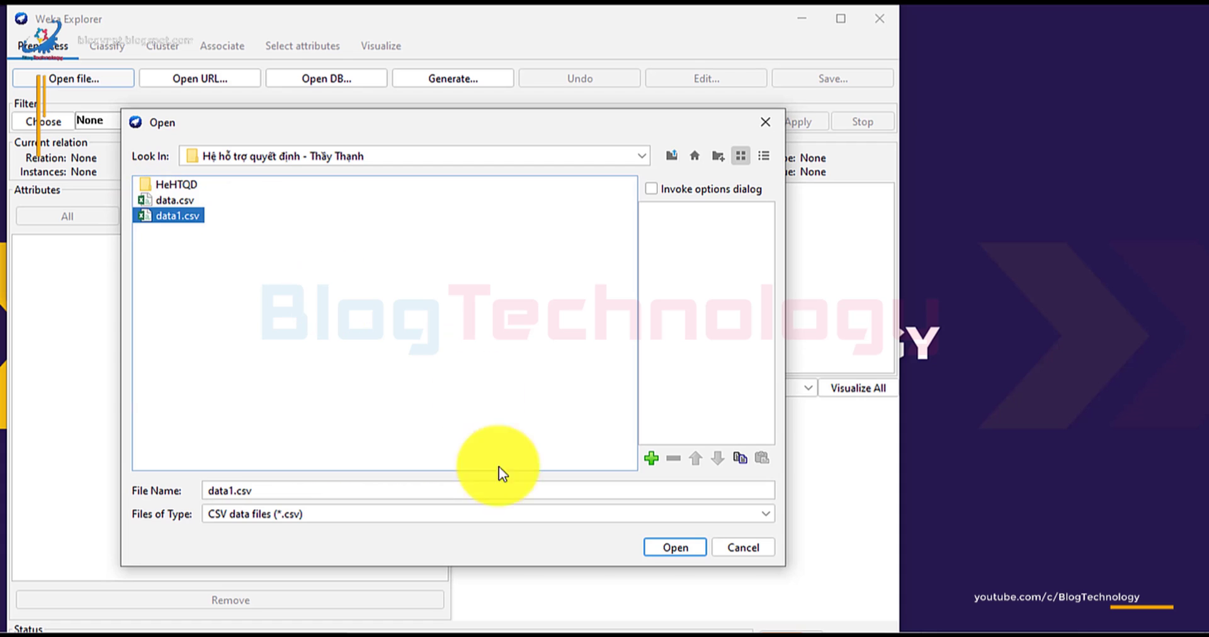
left_click(677, 546)
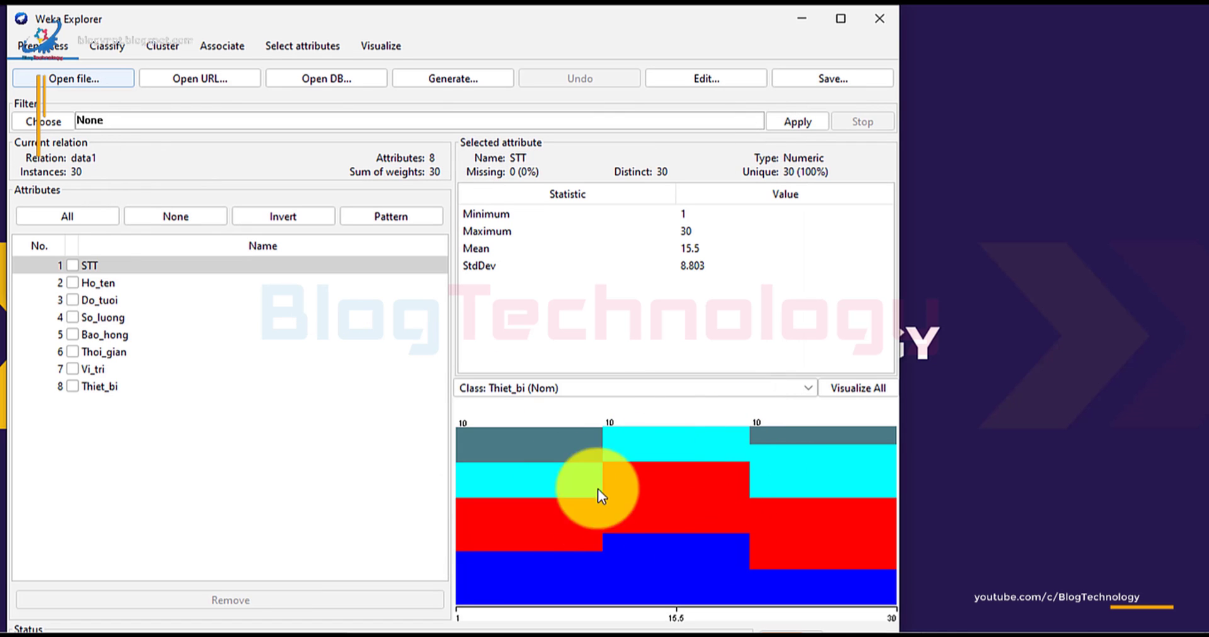
- Remove the STT and Ho_ten attributes from the loaded dataset
left_click(72, 265)
left_click(73, 283)
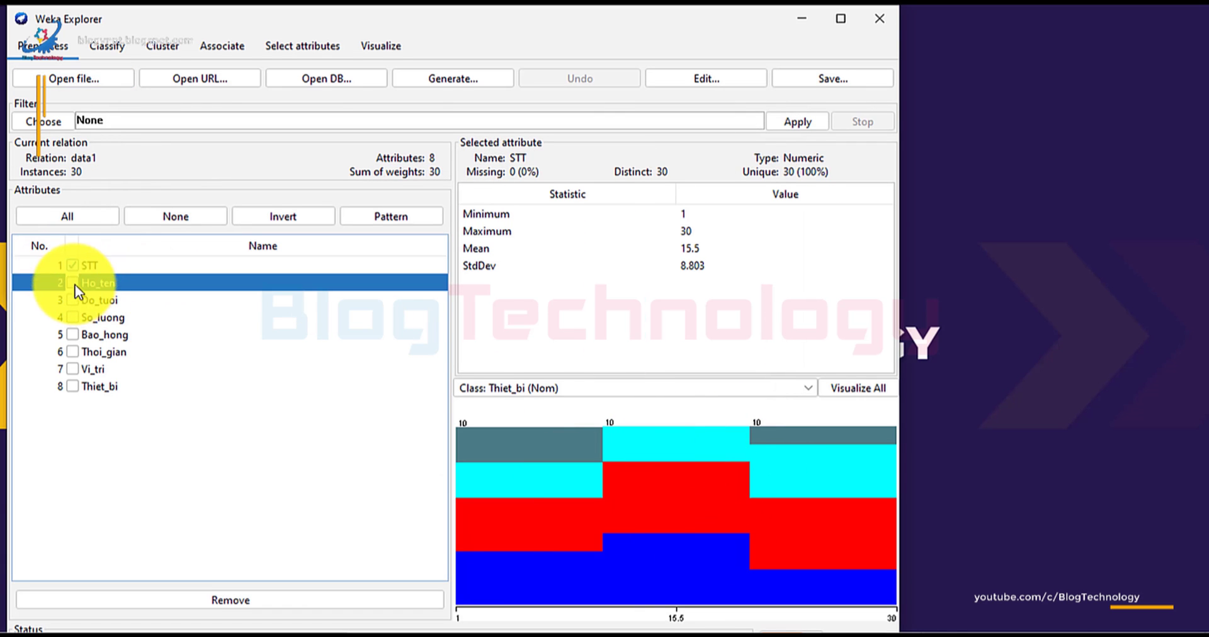
left_click(242, 598)
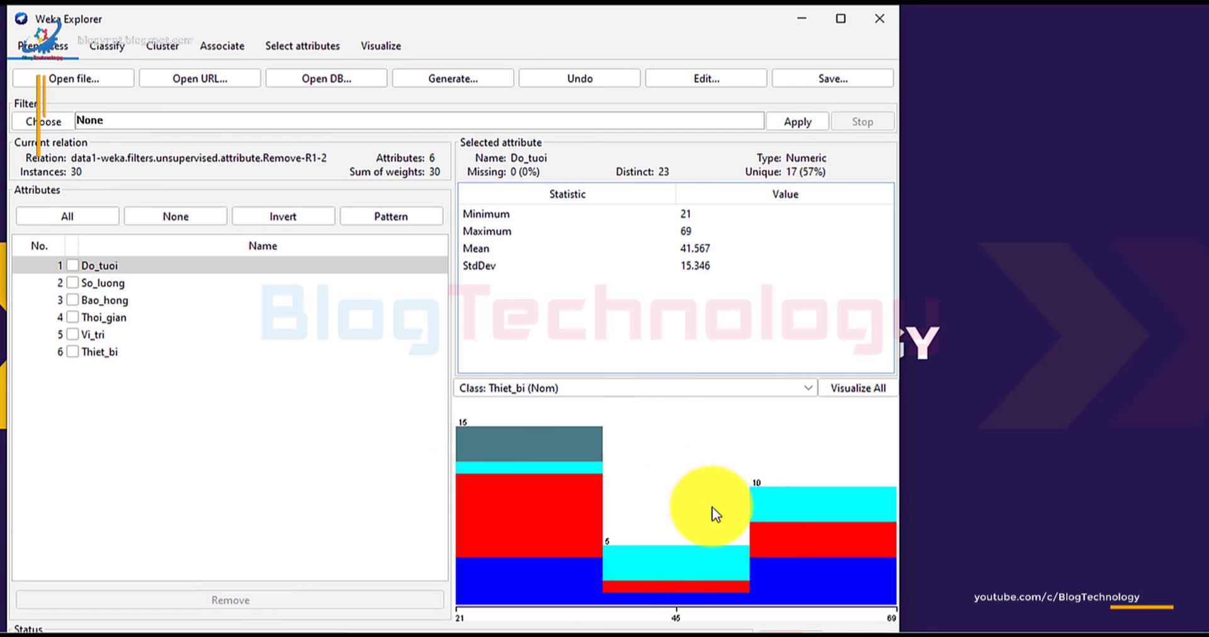
- Apply the unsupervised attribute filter ReplaceMissingValues to the dataset
left_click(43, 120)
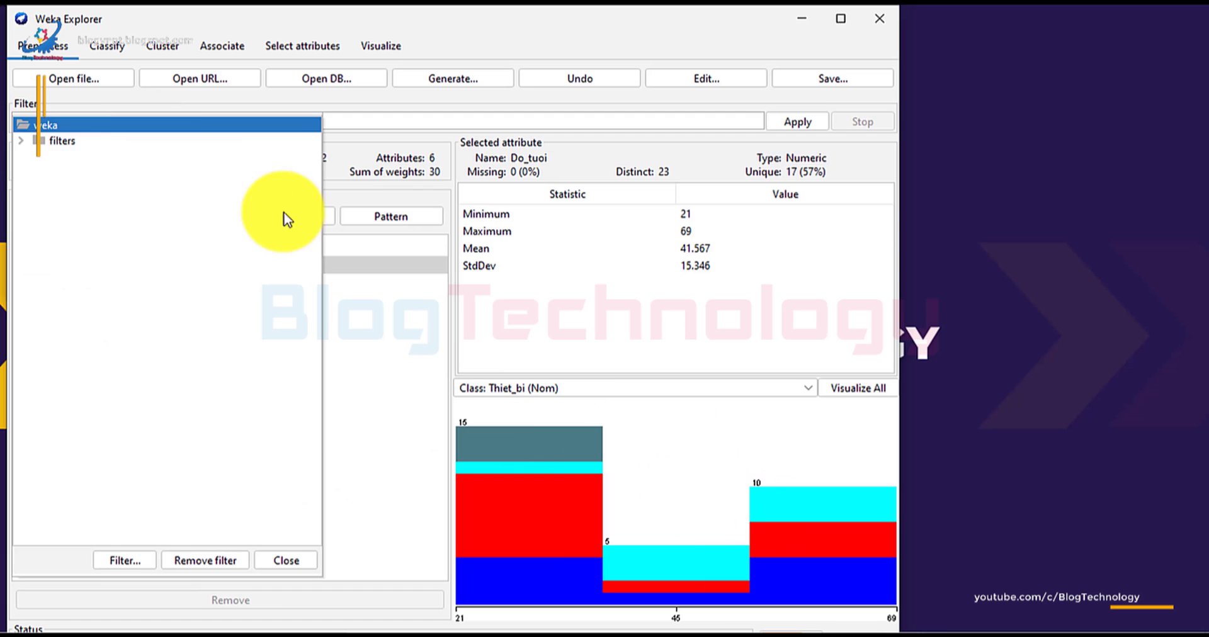
left_click(21, 140)
left_click(39, 217)
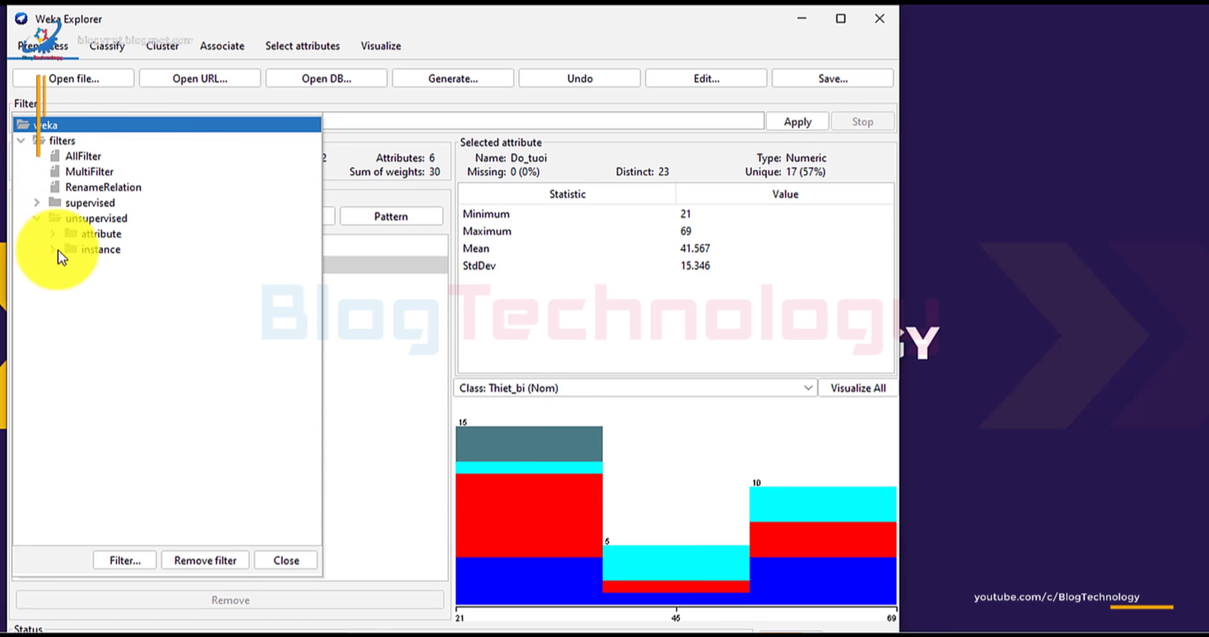
left_click(55, 237)
scroll(147, 372, "down", 7)
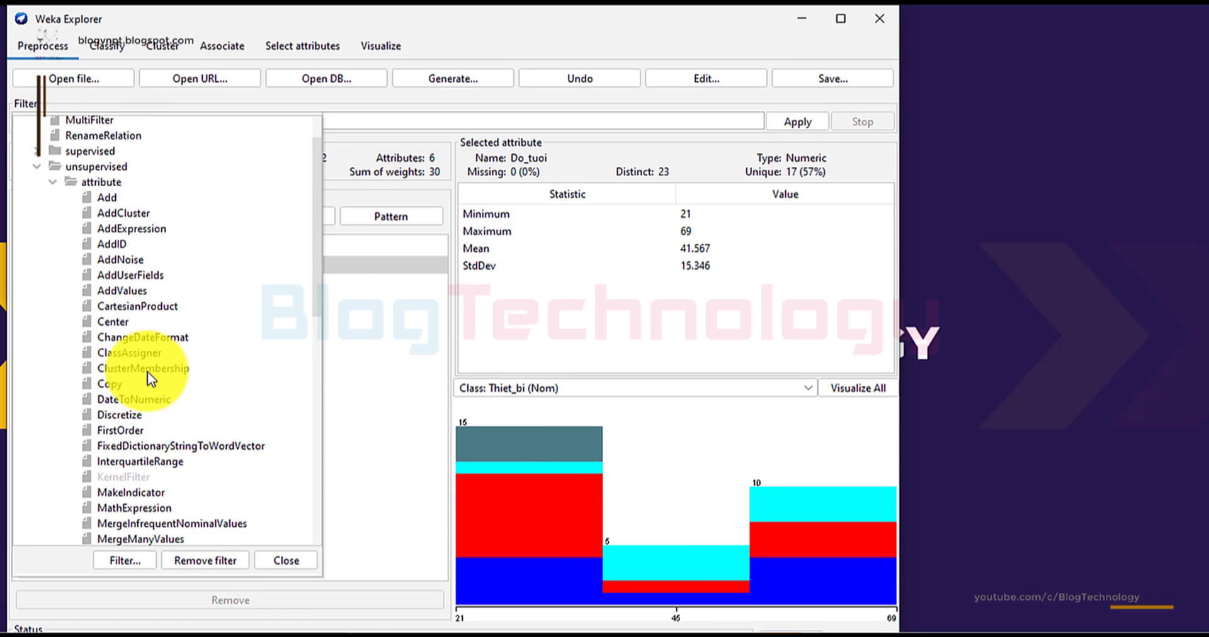
scroll(147, 371, "down", 2)
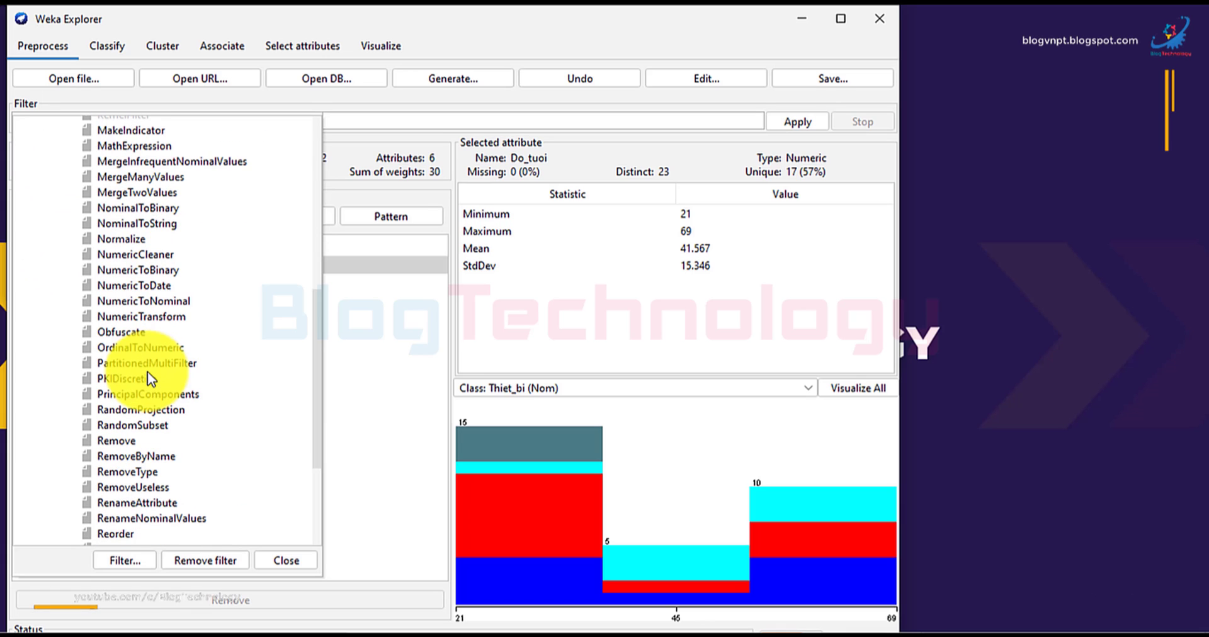
scroll(147, 372, "down", 2)
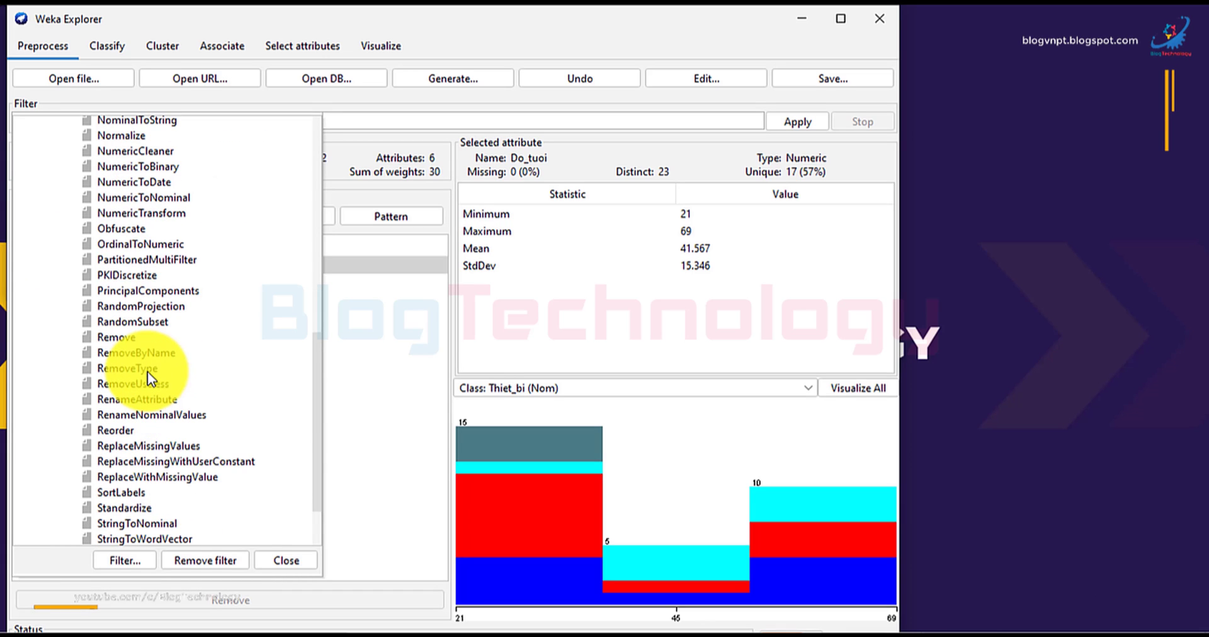
left_click(154, 447)
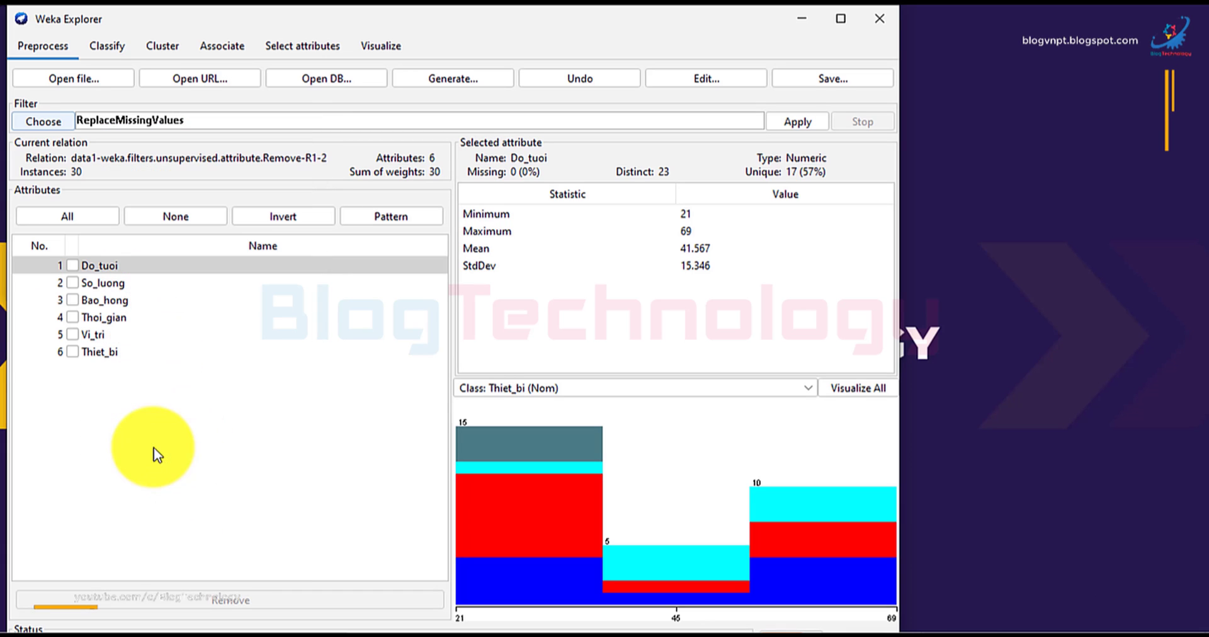
left_click(793, 118)
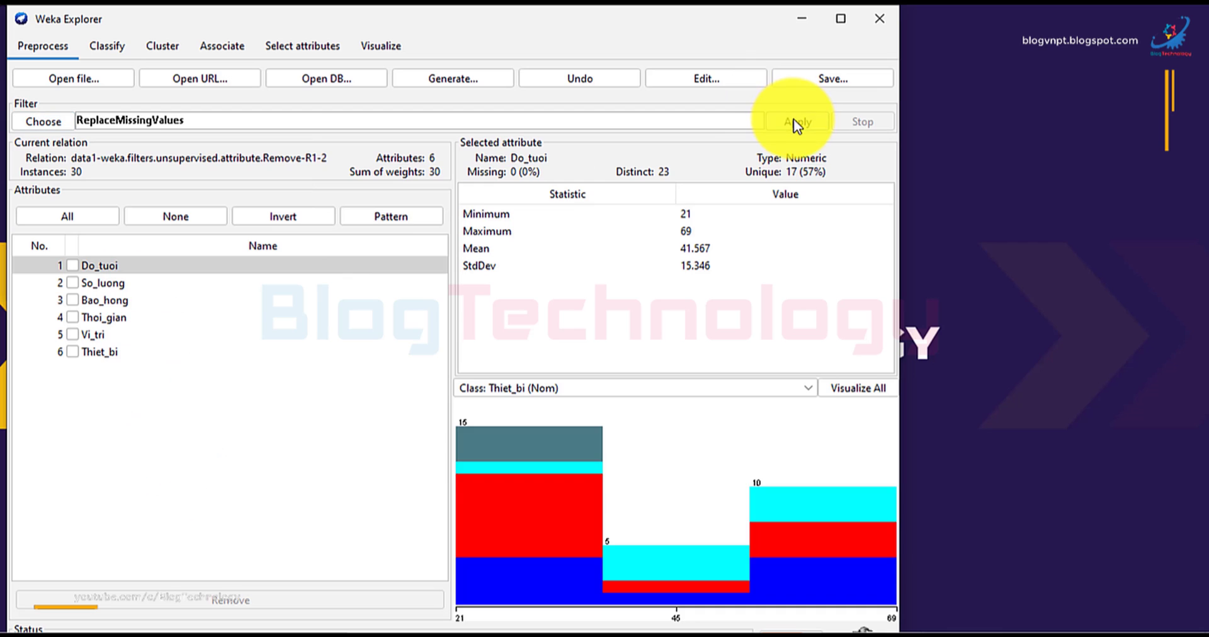
- Run the J48 tree classifier on the Thiet_bi class, using the training set as the test option
left_click(111, 51)
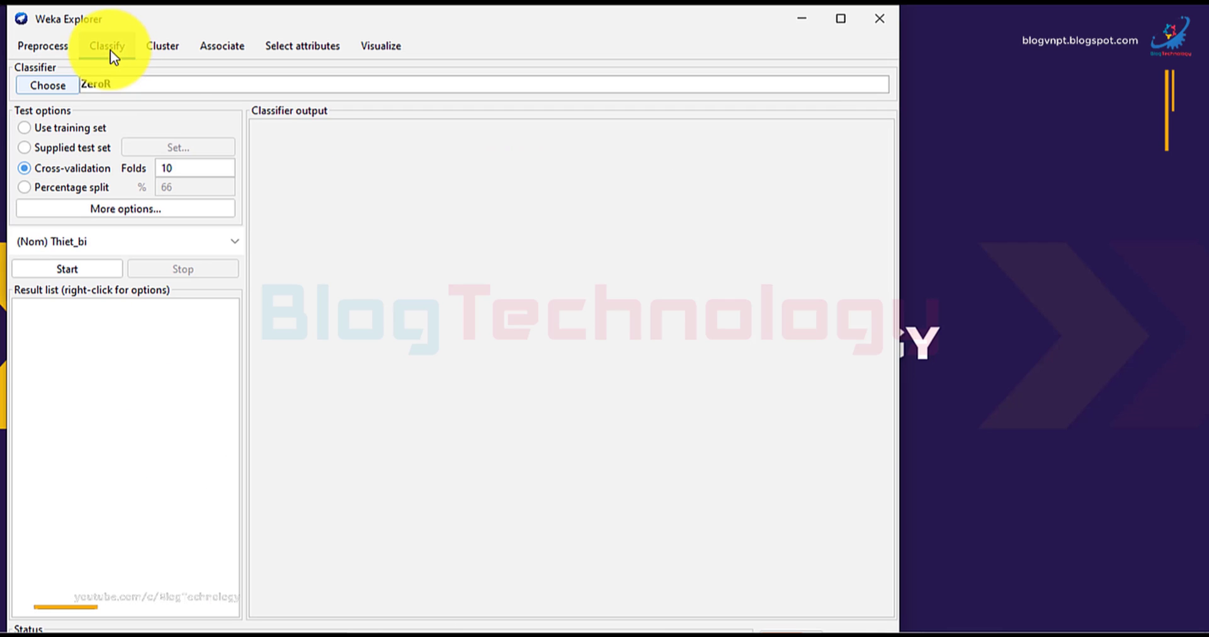
left_click(29, 130)
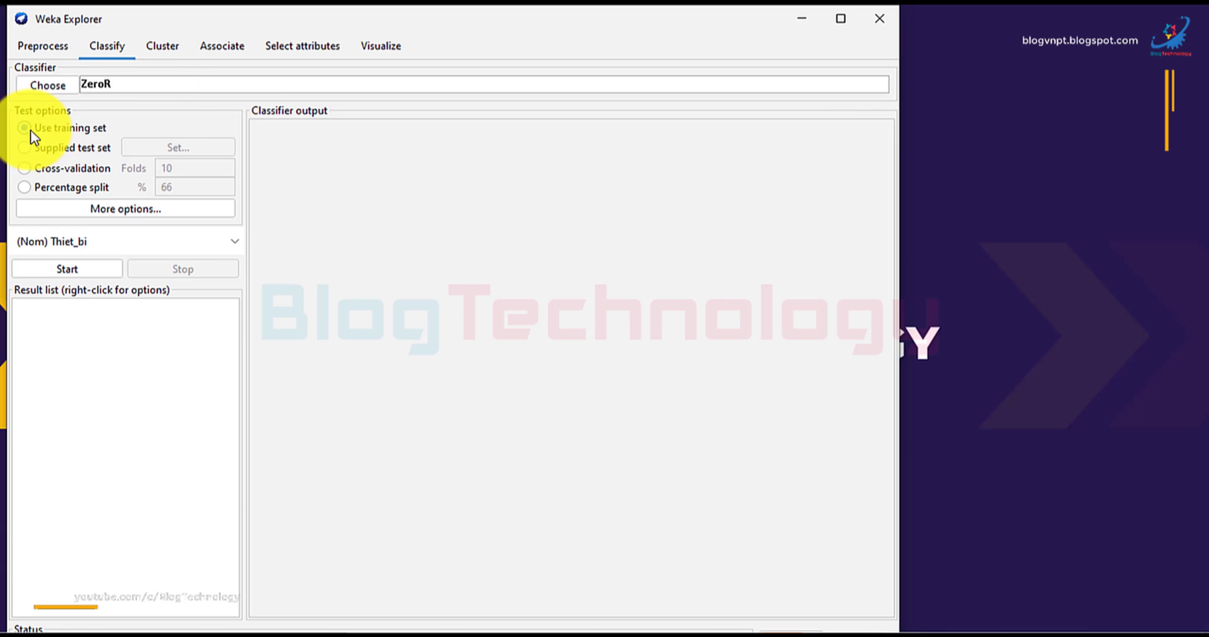
left_click(36, 92)
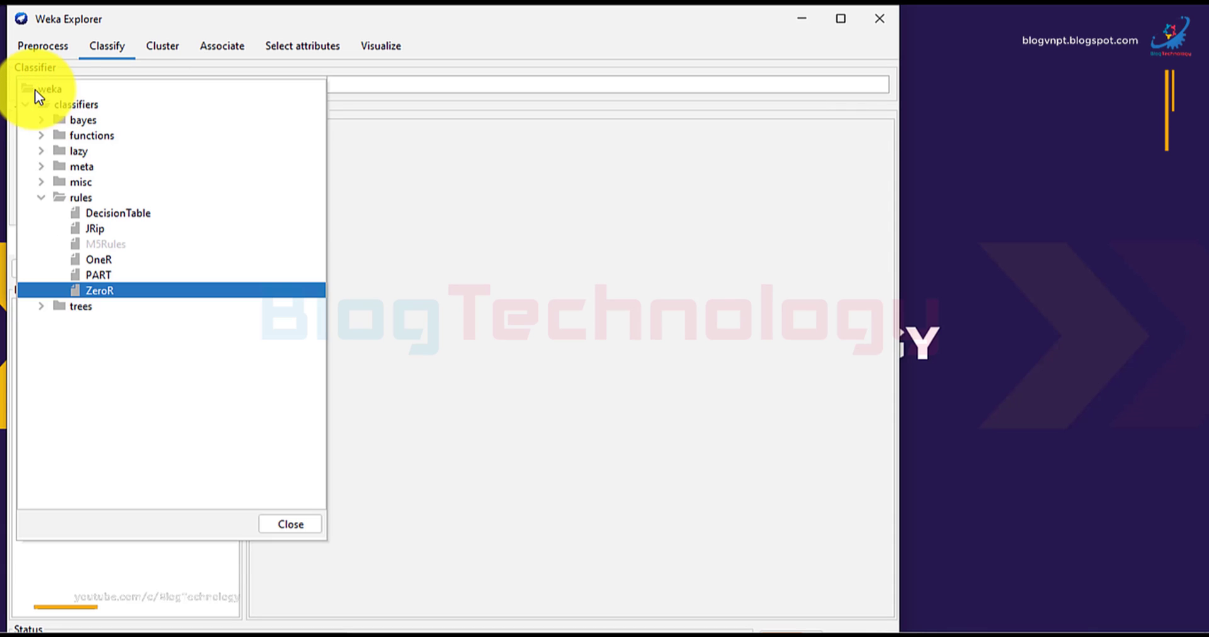
left_click(40, 306)
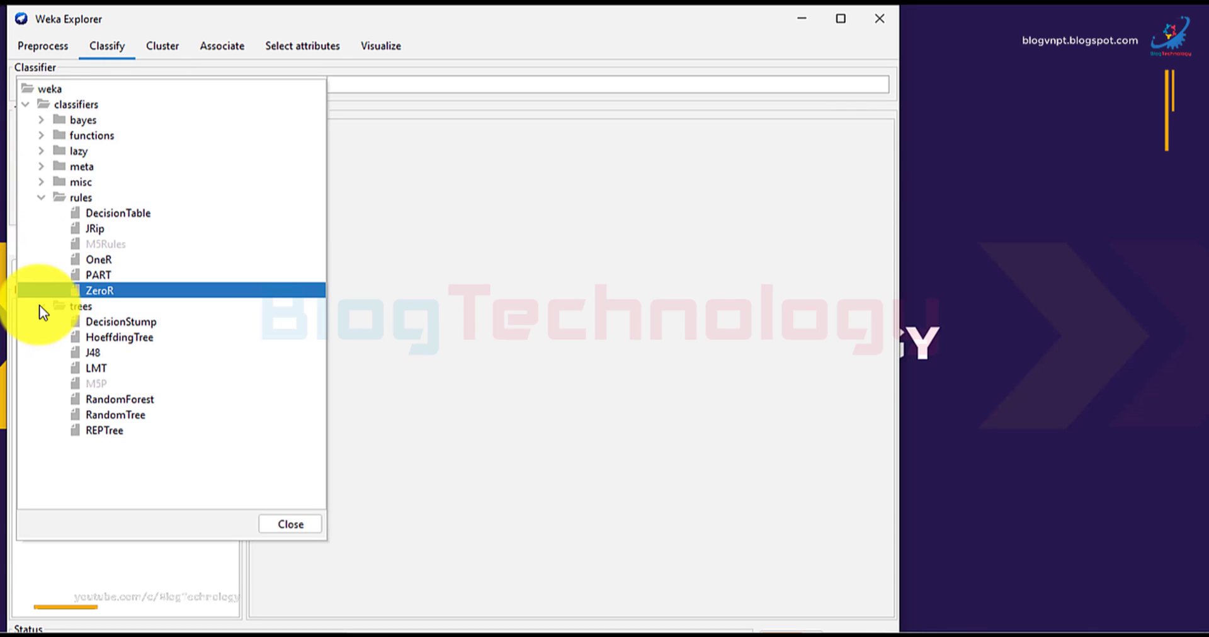
left_click(95, 352)
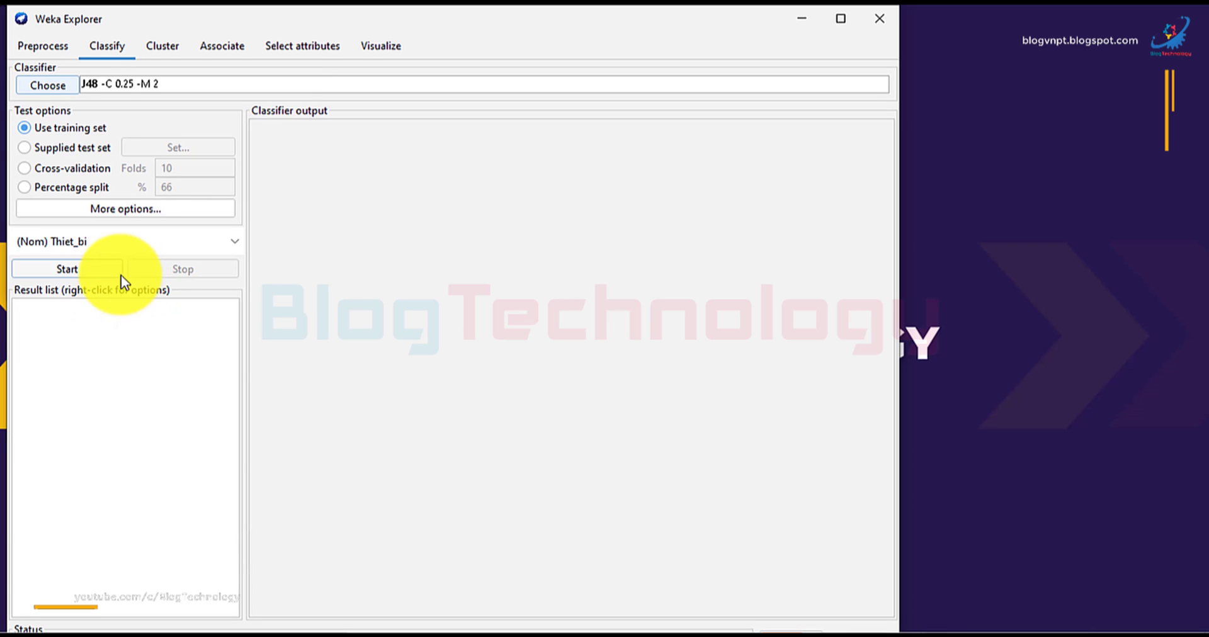
left_click(73, 268)
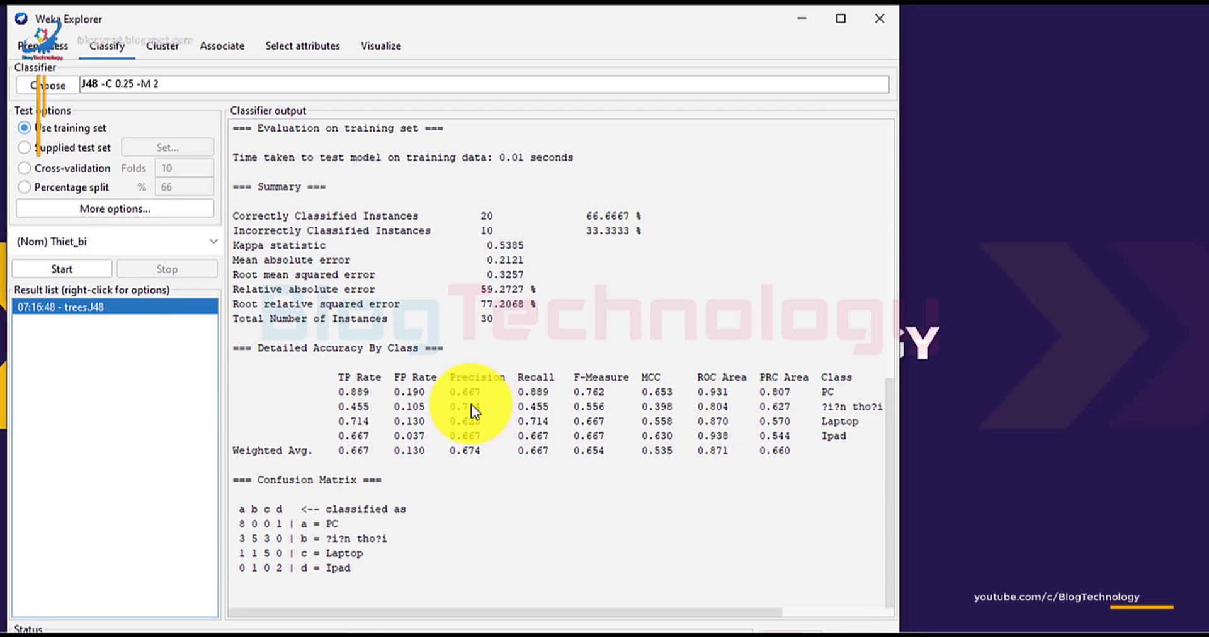
- Visualize the decision tree of the J48 result and enlarge its window to full screen
right_click(101, 312)
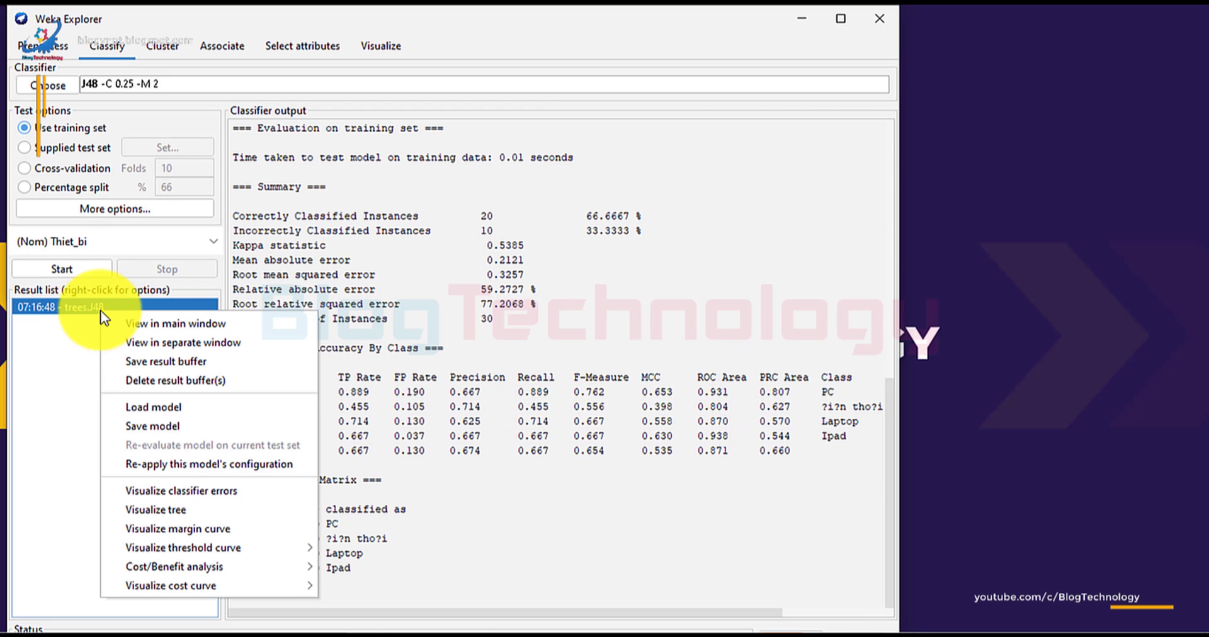
left_click(182, 509)
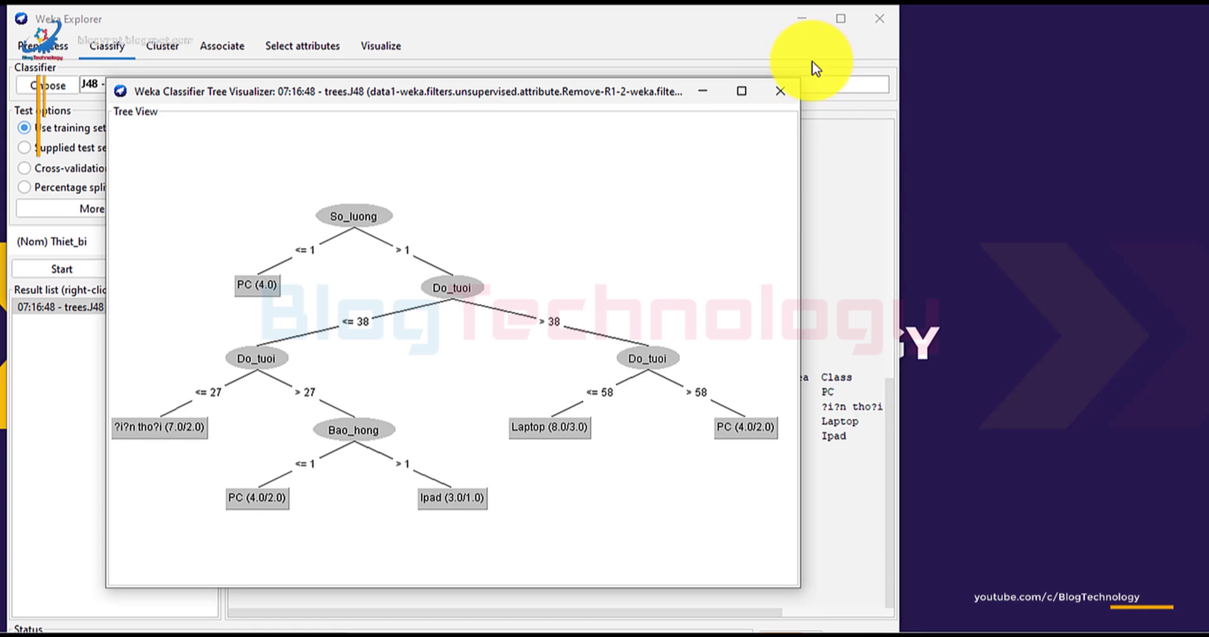
left_click(742, 91)
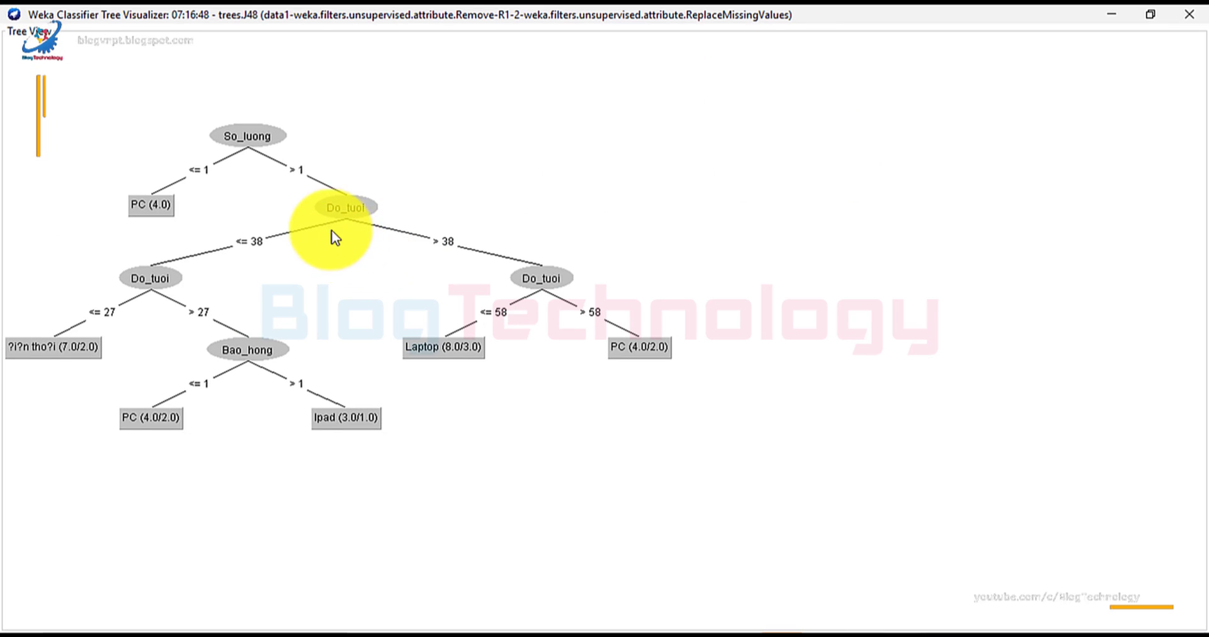
- Centre the Thiet_bi decision tree to examine its branches, restore its window to normal size, and close it
left_click_drag(337, 220, 557, 267)
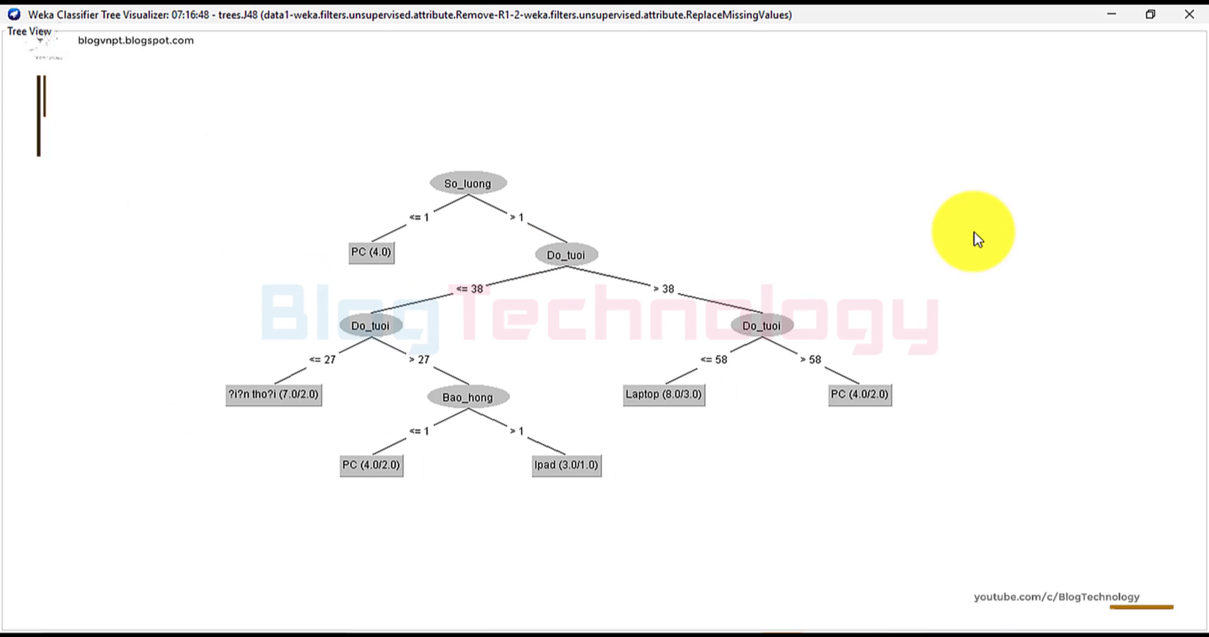
left_click(1143, 23)
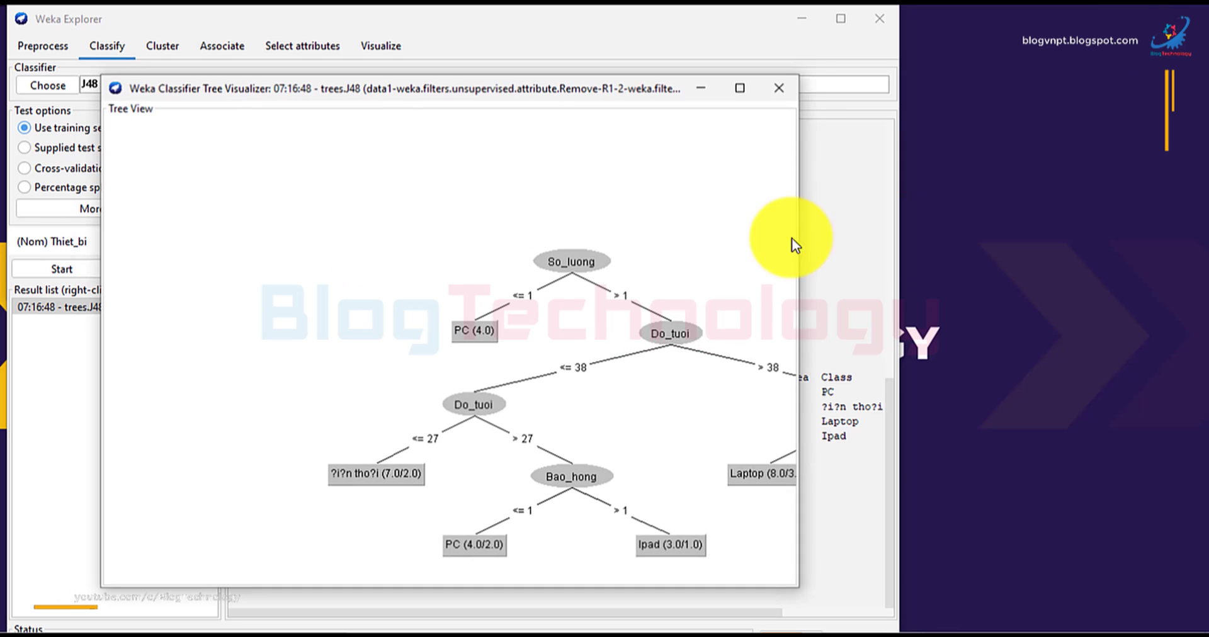
left_click_drag(667, 342, 444, 227)
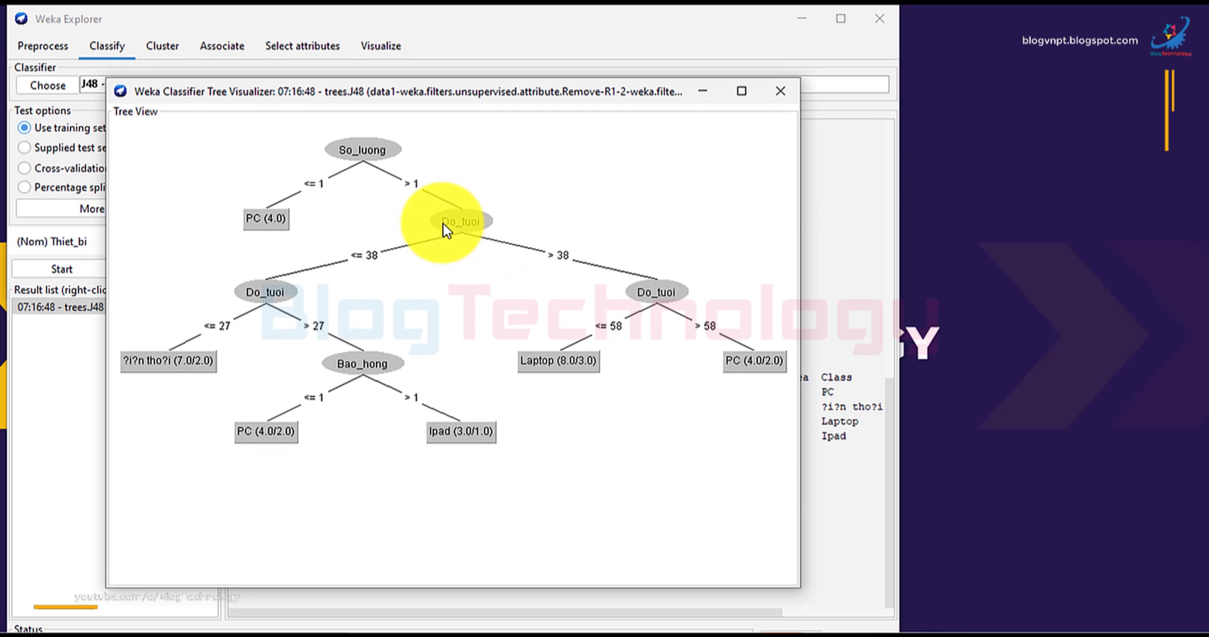
left_click(792, 94)
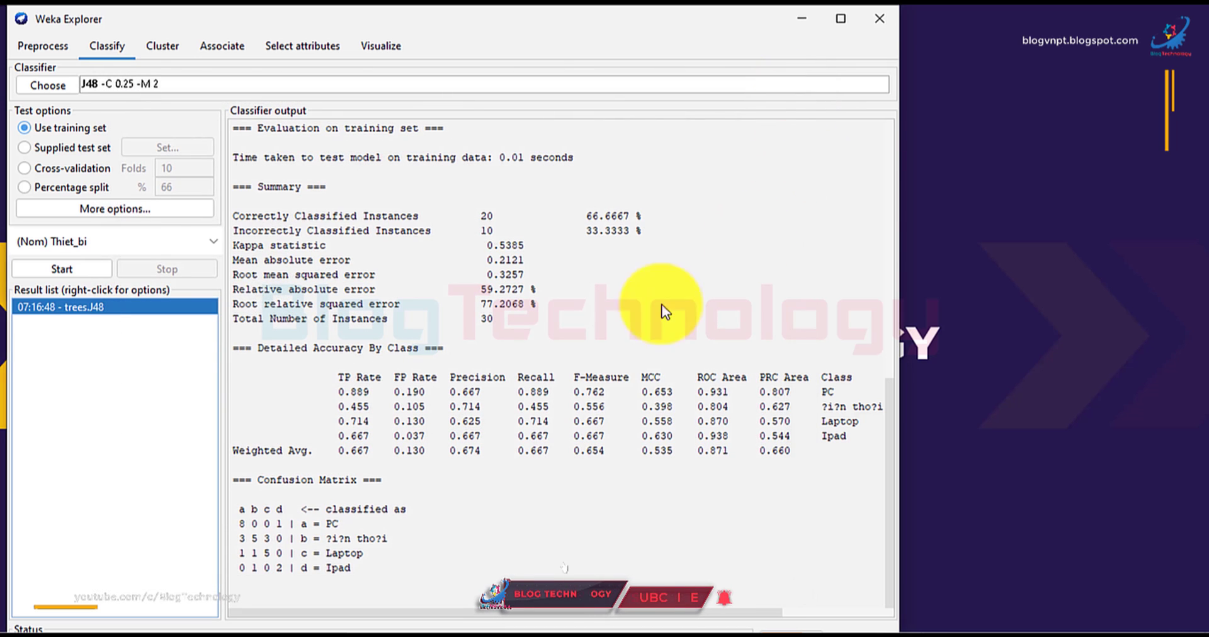
- Run the J48 classifier again with Vi_tri as the class attribute, evaluating on the training set
left_click(120, 240)
left_click(97, 329)
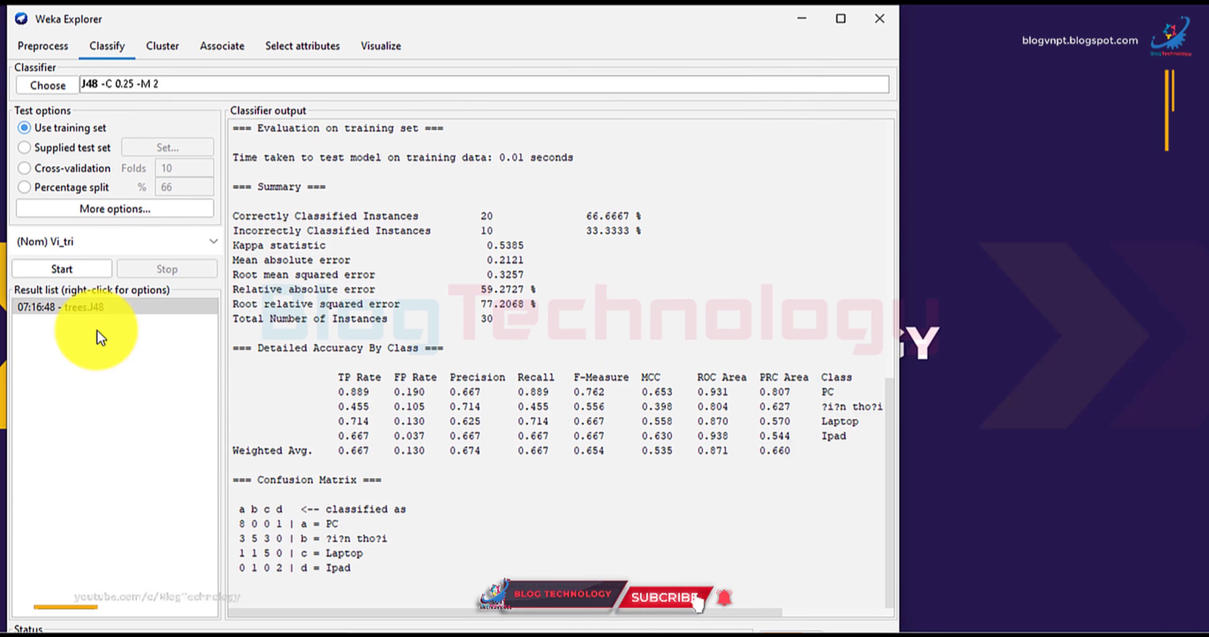
left_click(69, 267)
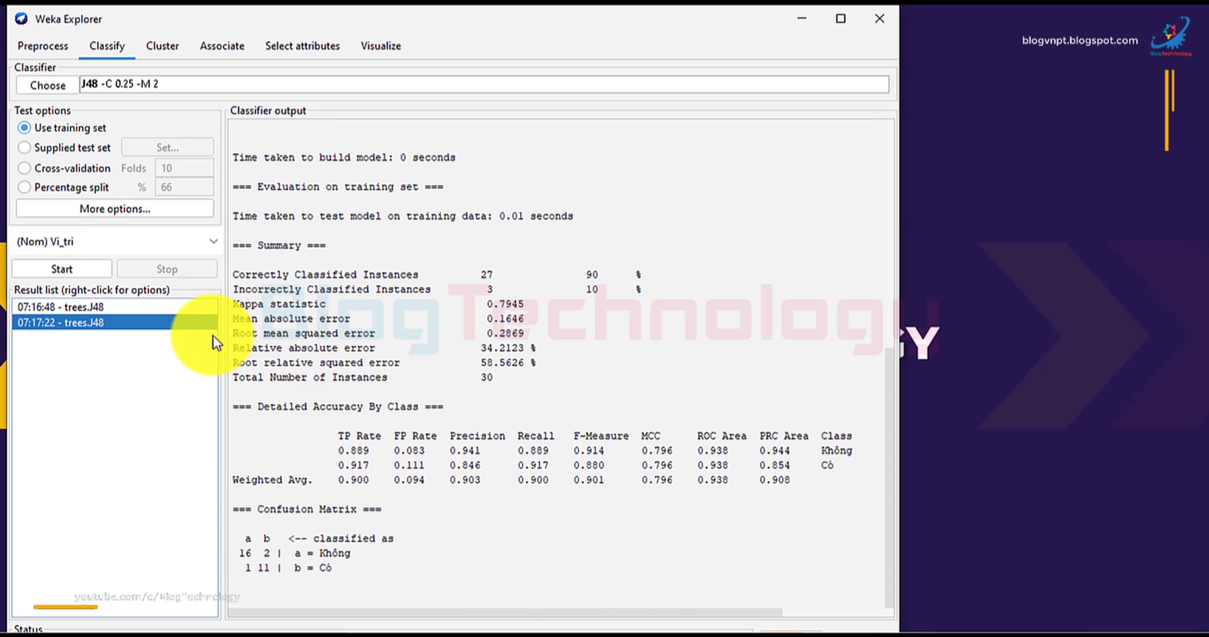
- Visualize the decision tree of the Vi_tri J48 result and close its window after viewing
right_click(108, 317)
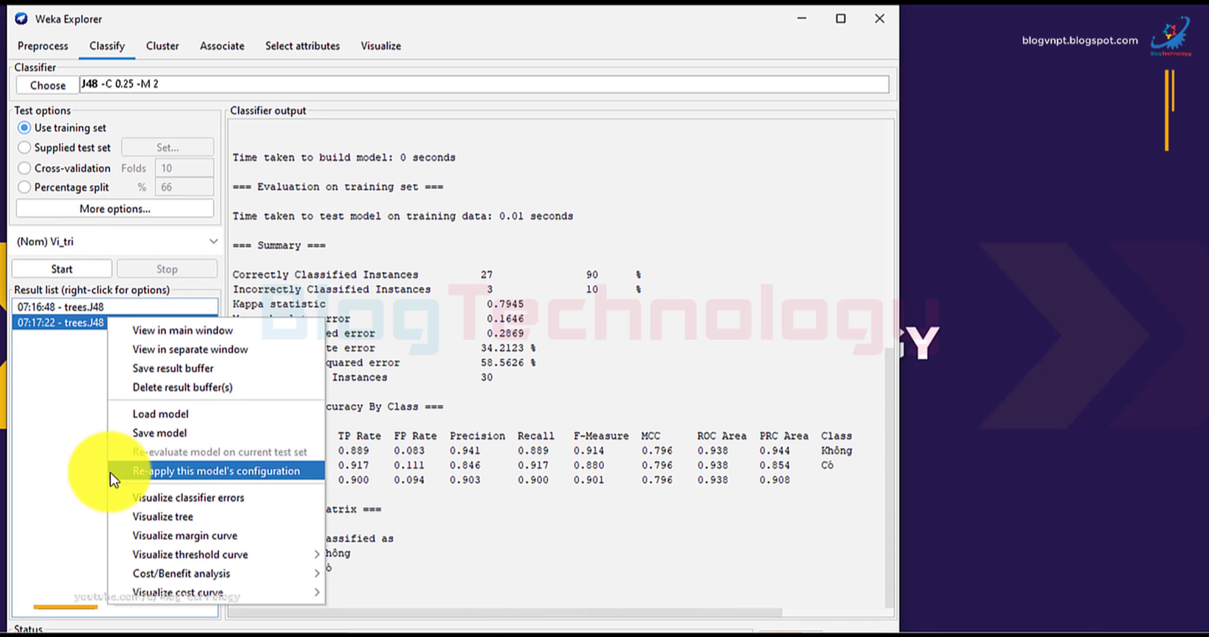
left_click(157, 520)
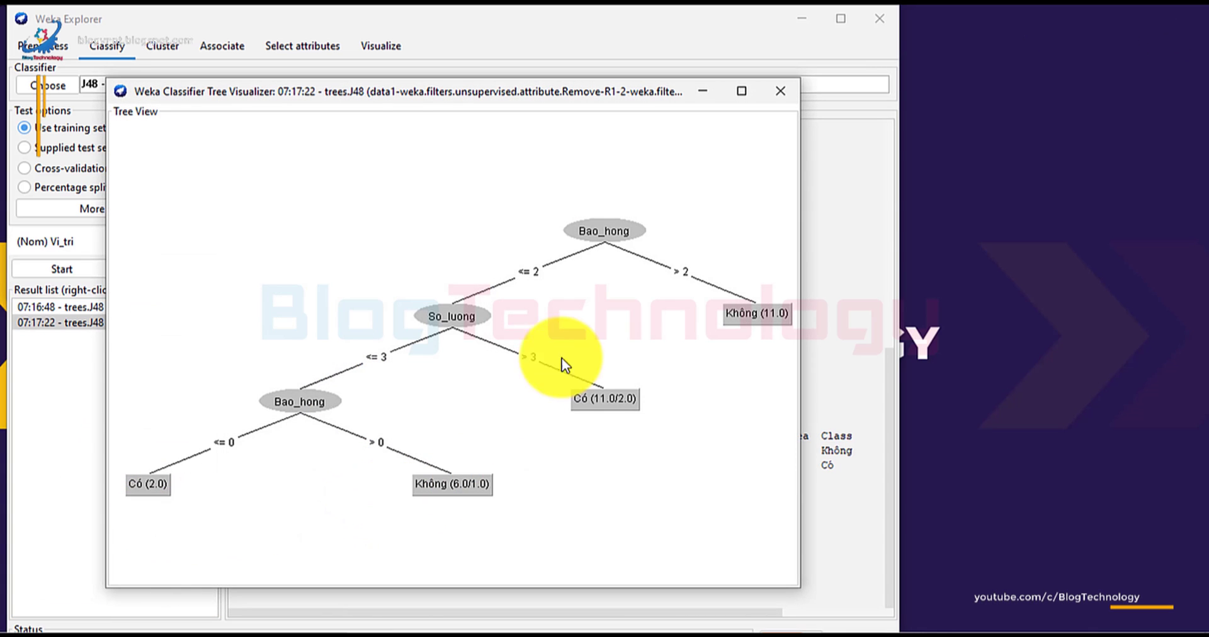
left_click(781, 92)
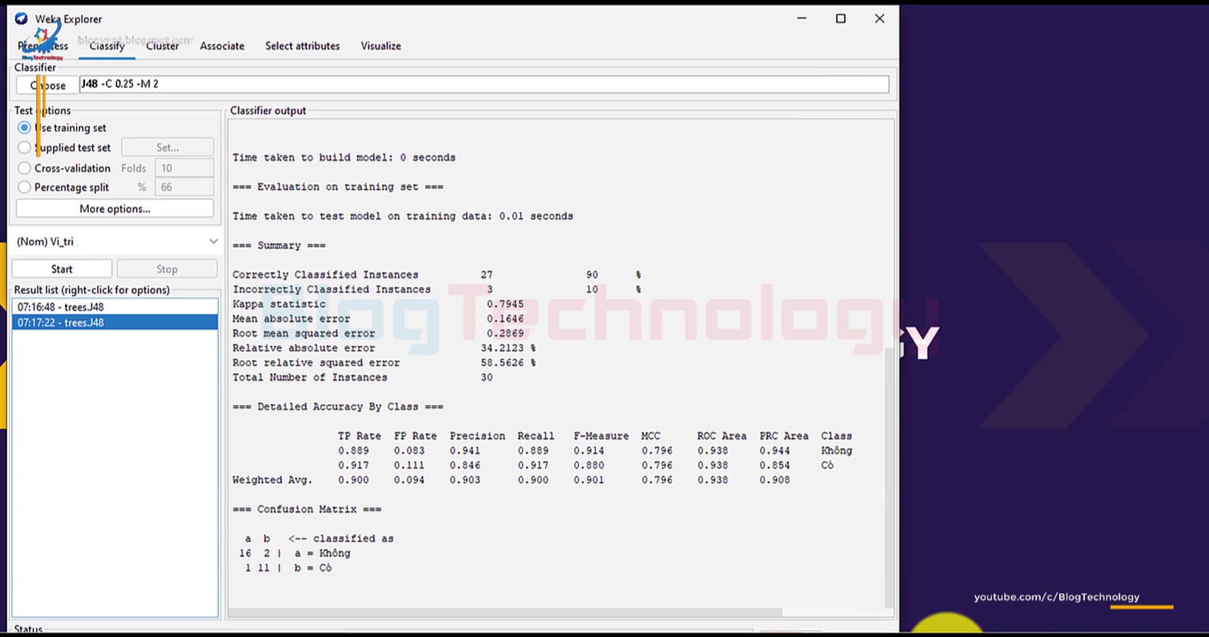